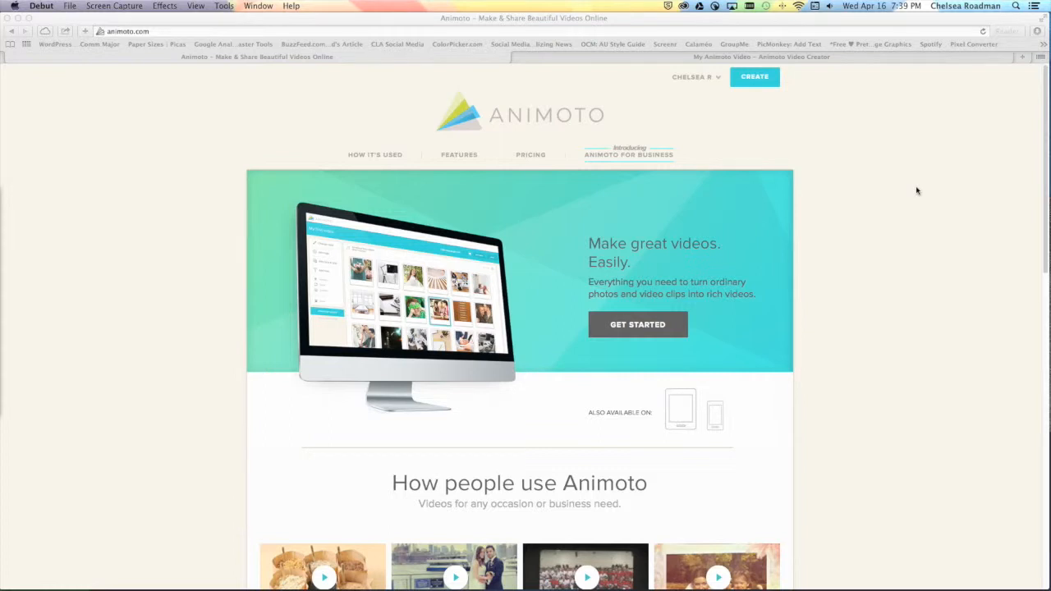
- Start creating a new video from the Animoto home page
click(557, 35)
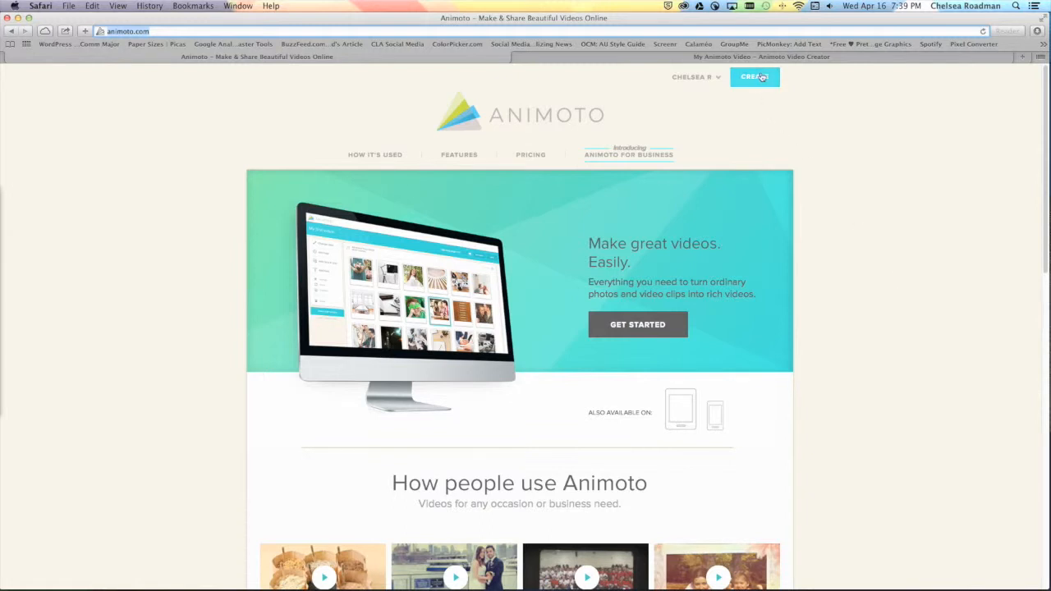
mouse_move(710, 84)
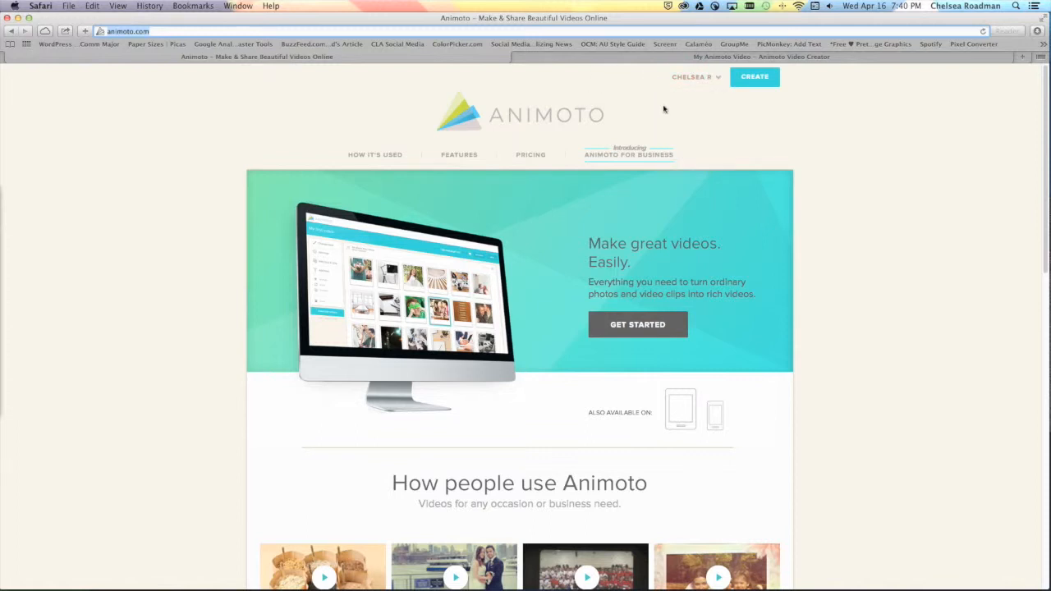
mouse_move(703, 104)
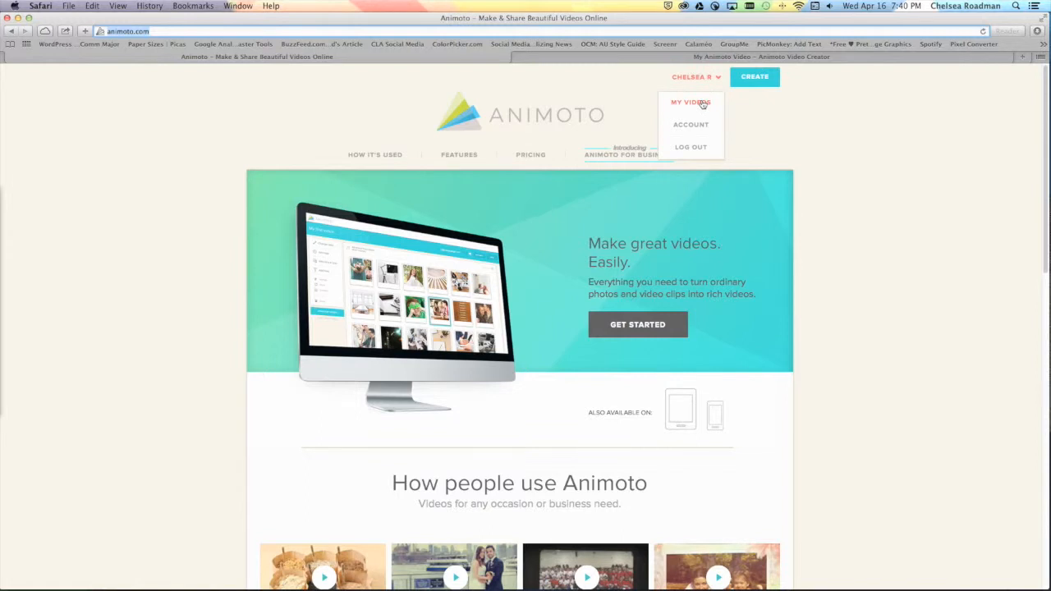
click(752, 82)
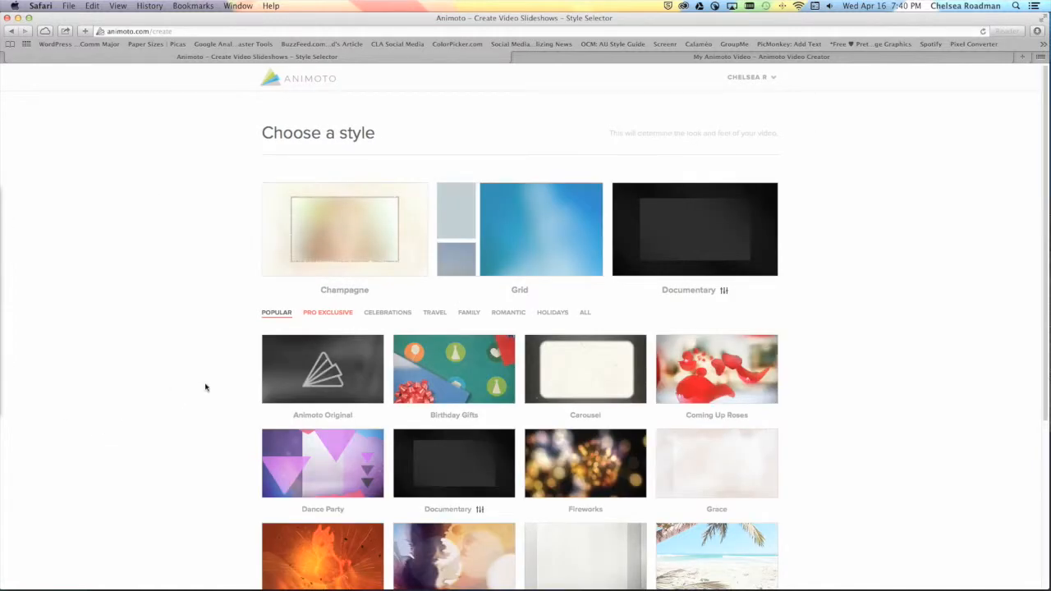
- Examine the popular video styles and their animated previews on the style selection page
mouse_move(280, 373)
mouse_move(438, 371)
mouse_move(757, 386)
scroll(862, 386, down, 3)
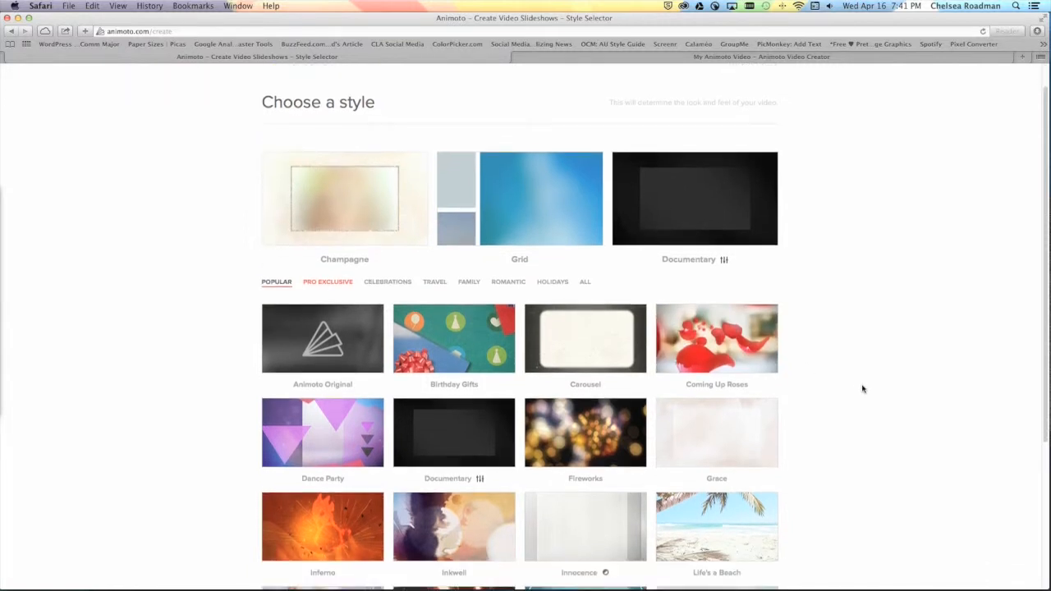
scroll(862, 389, down, 2)
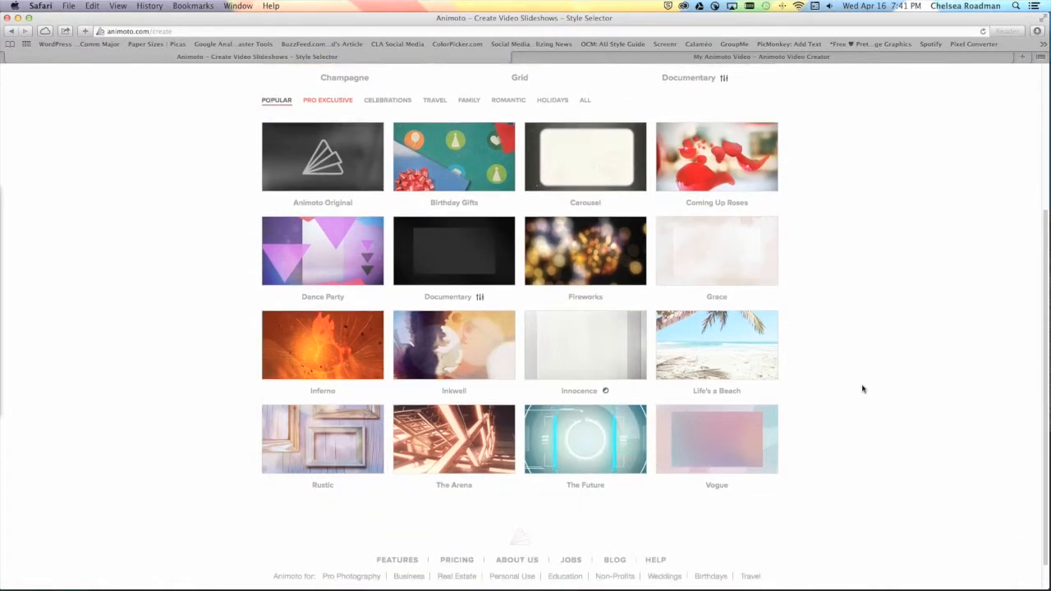
mouse_move(740, 416)
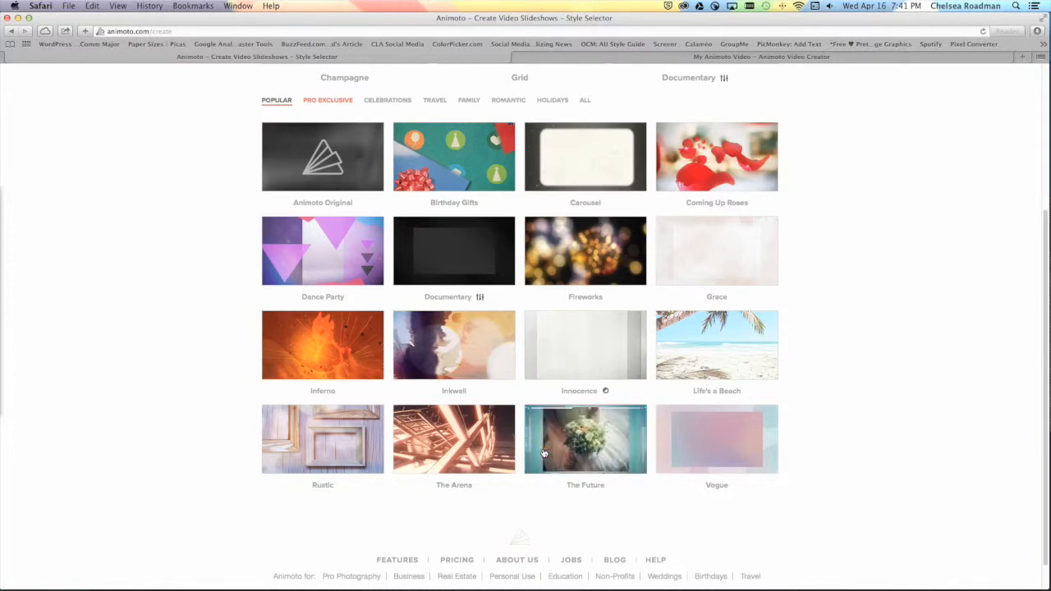
scroll(902, 340, down, 1)
scroll(902, 340, up, 5)
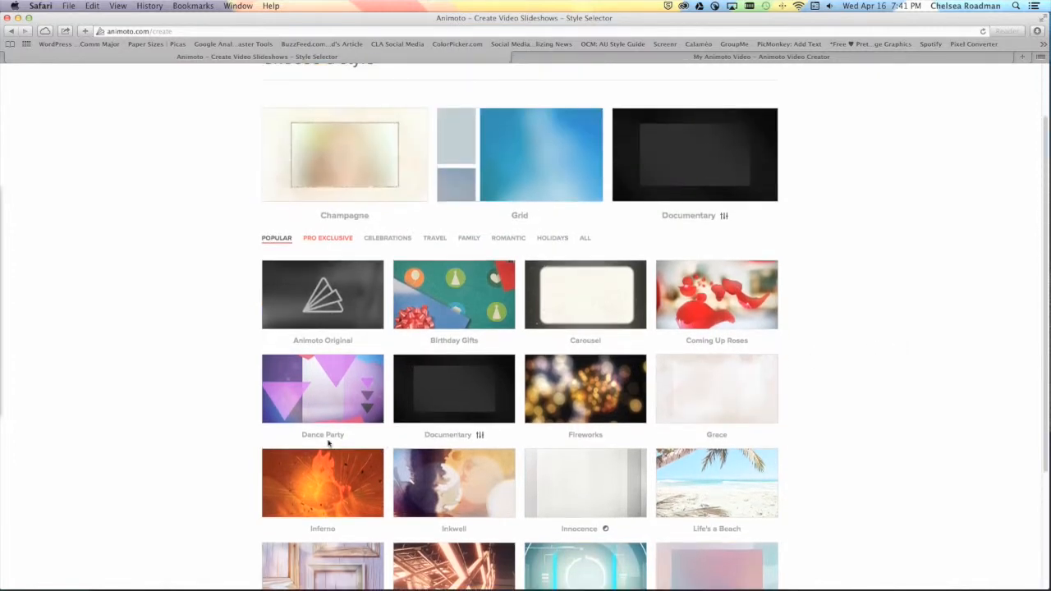
- Choose the Dance Party style and create a video with it
mouse_move(301, 411)
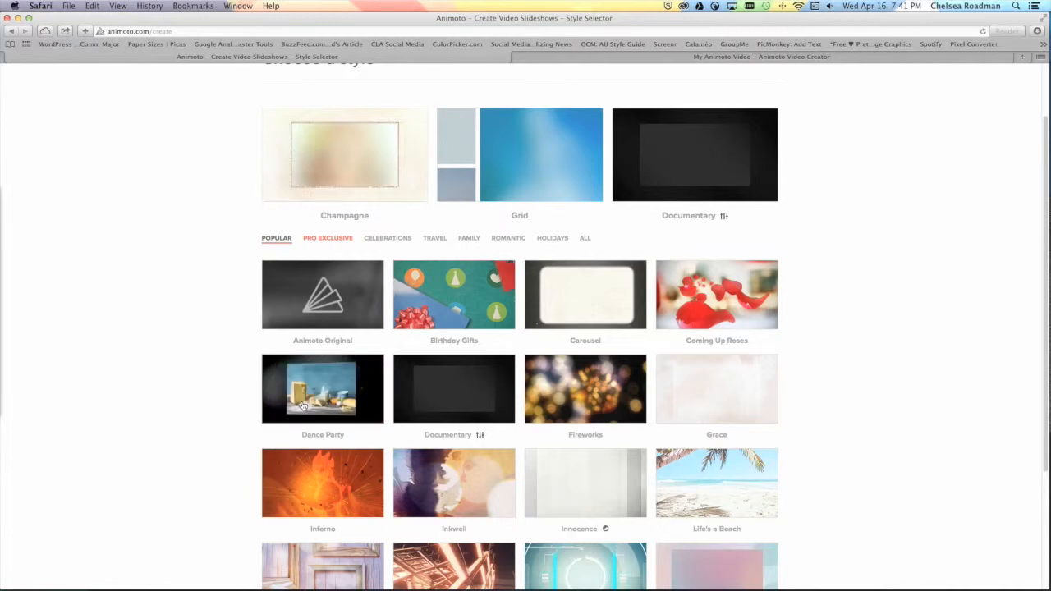
click(303, 405)
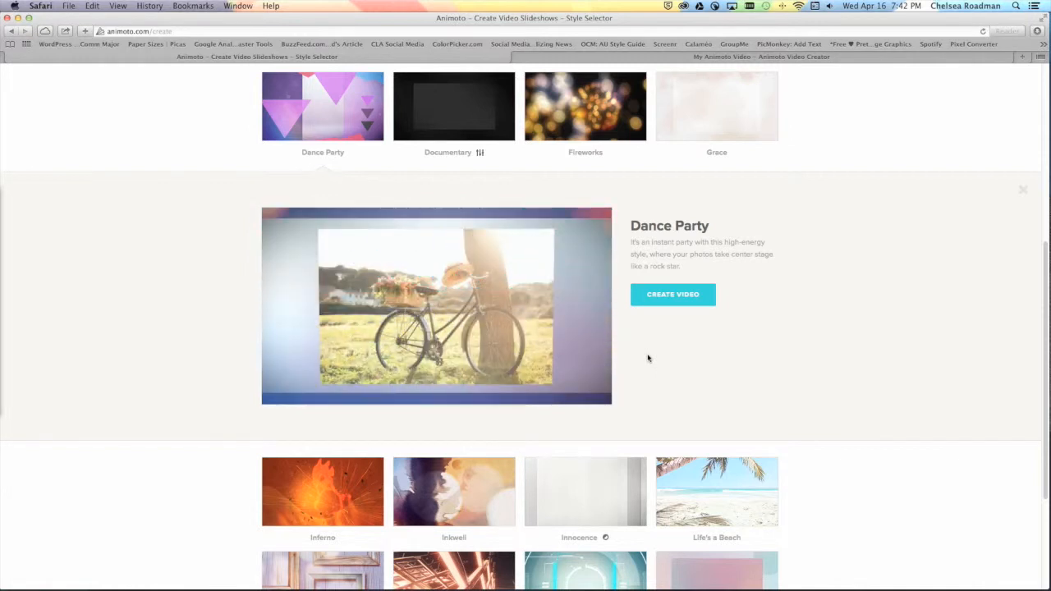
mouse_move(589, 369)
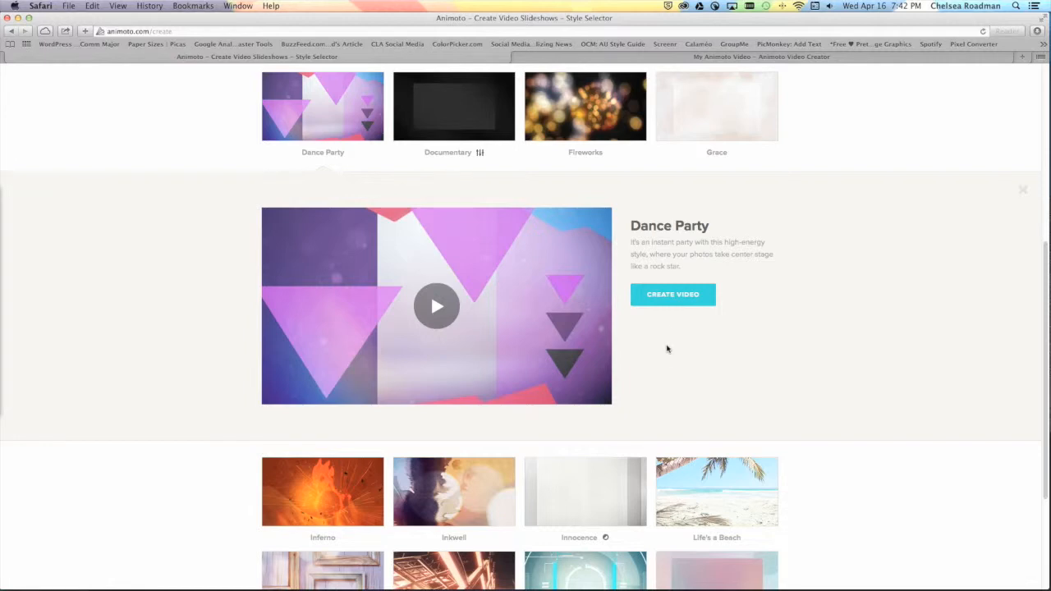
click(665, 301)
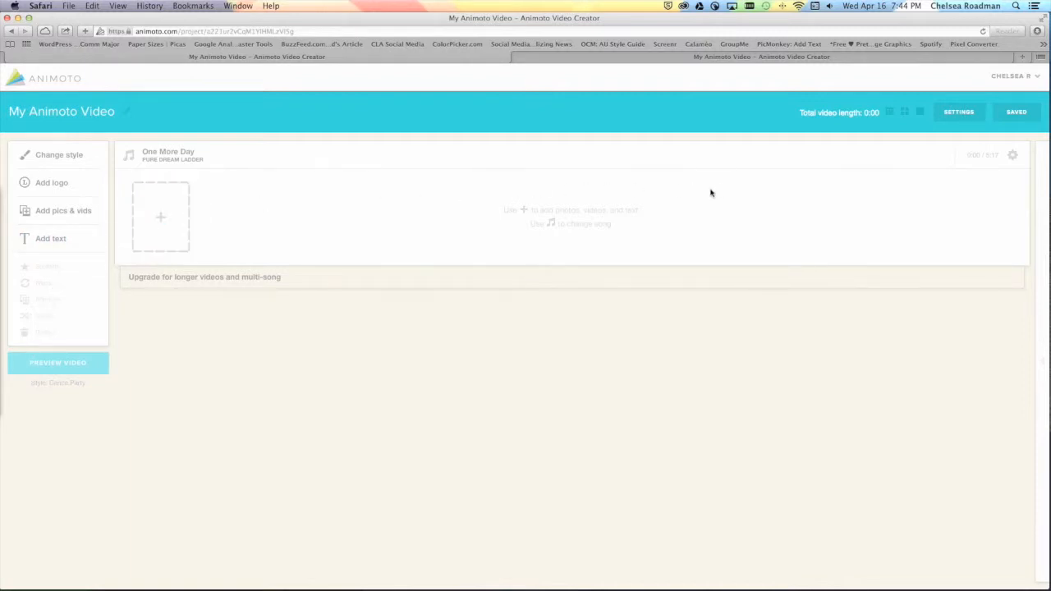
- Expand the tray for unused items and upload all photos from the EagleEyePhotos folder in the Desktop's Assets folder
click(1044, 364)
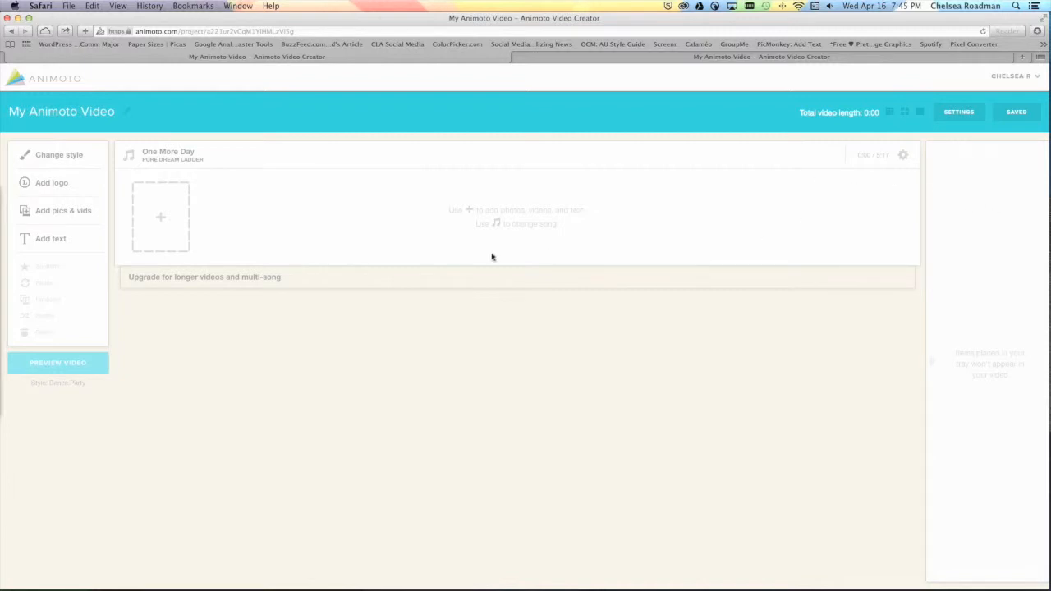
click(162, 223)
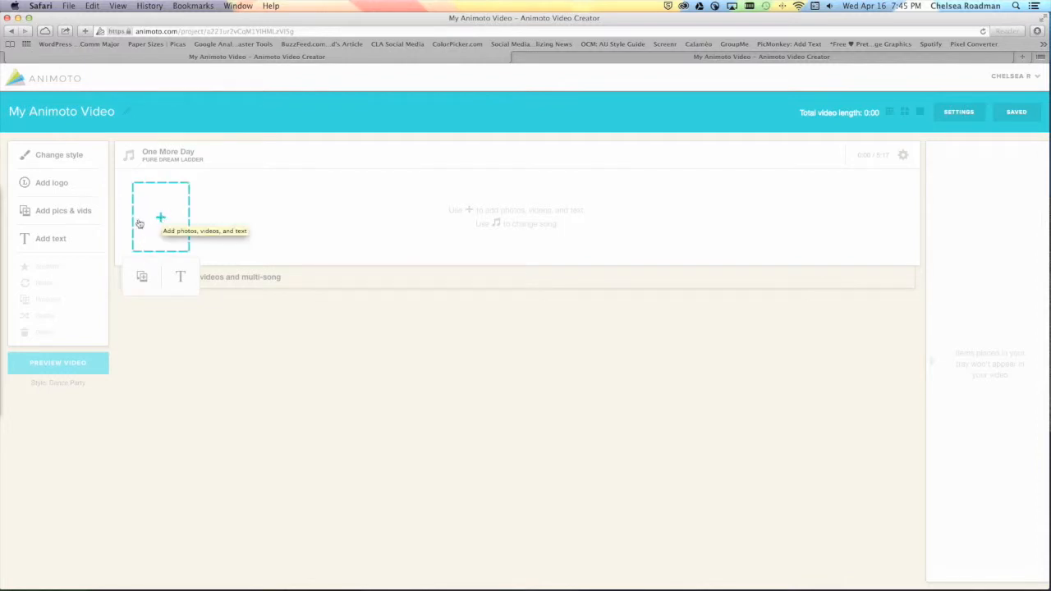
click(143, 279)
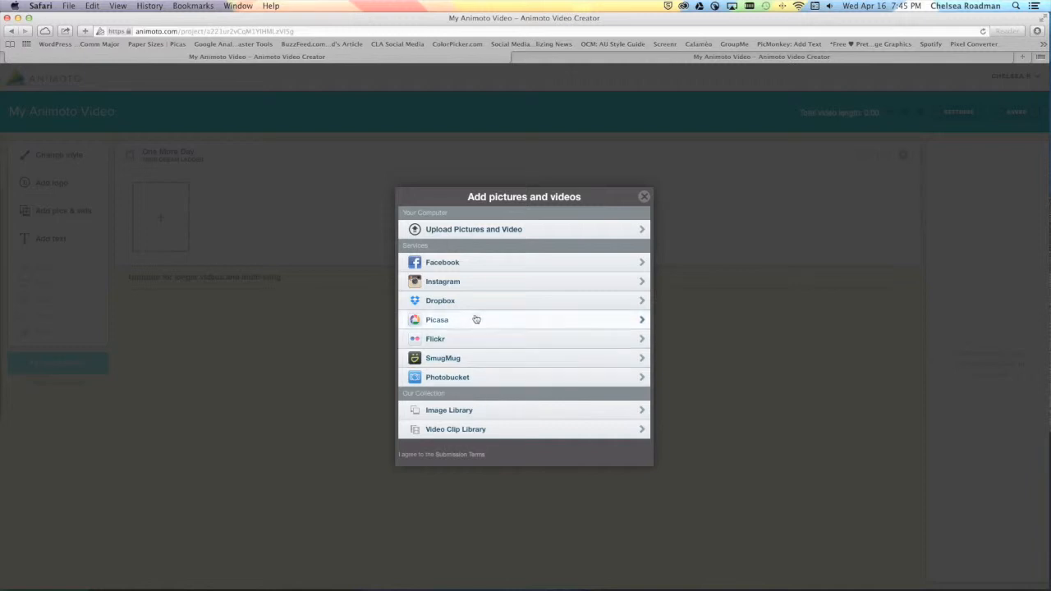
click(472, 231)
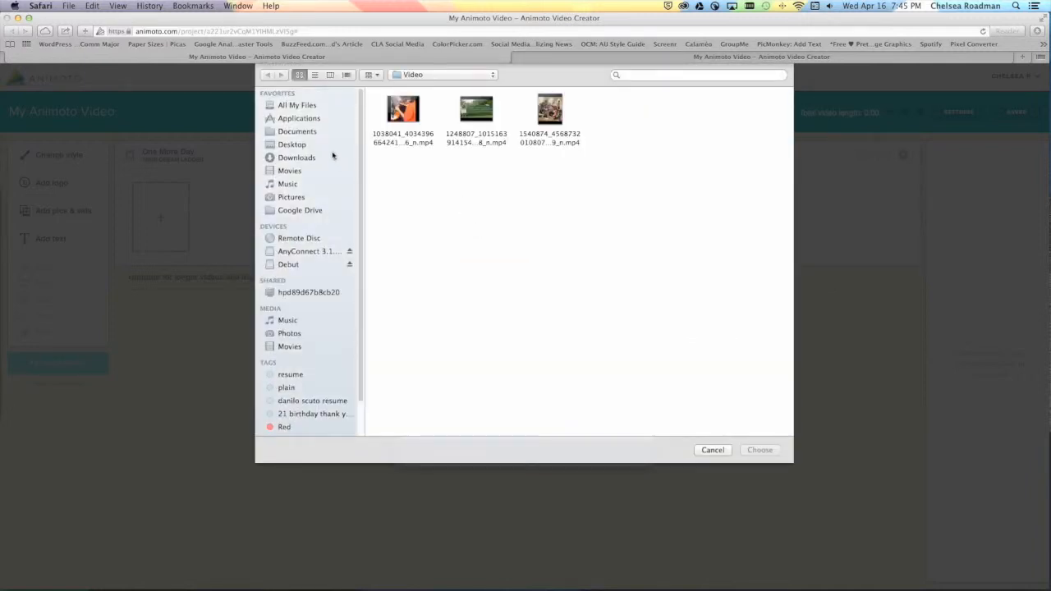
click(293, 145)
double_click(403, 112)
double_click(391, 117)
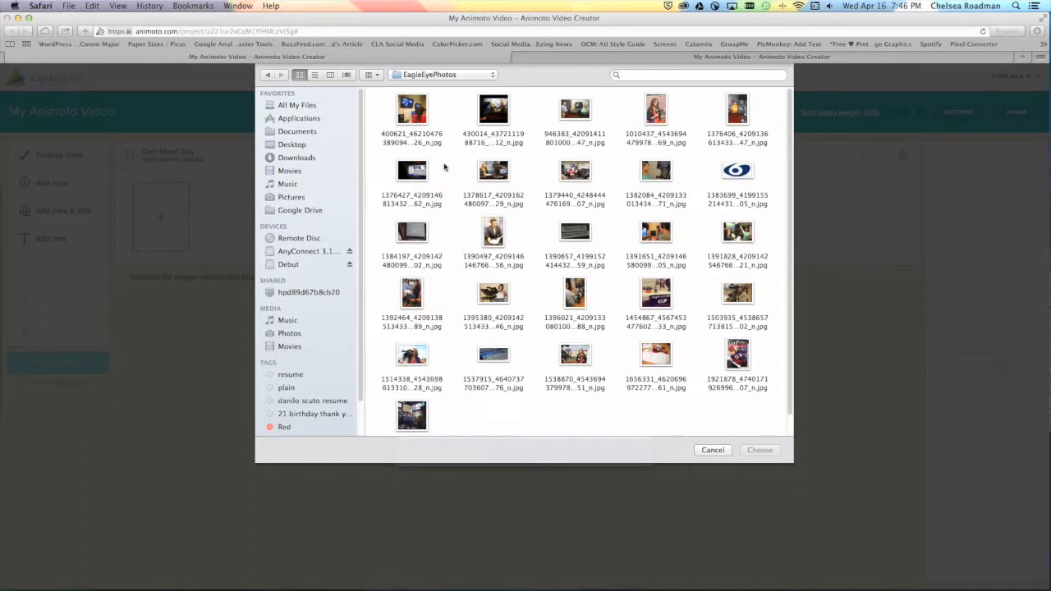
key(super+a)
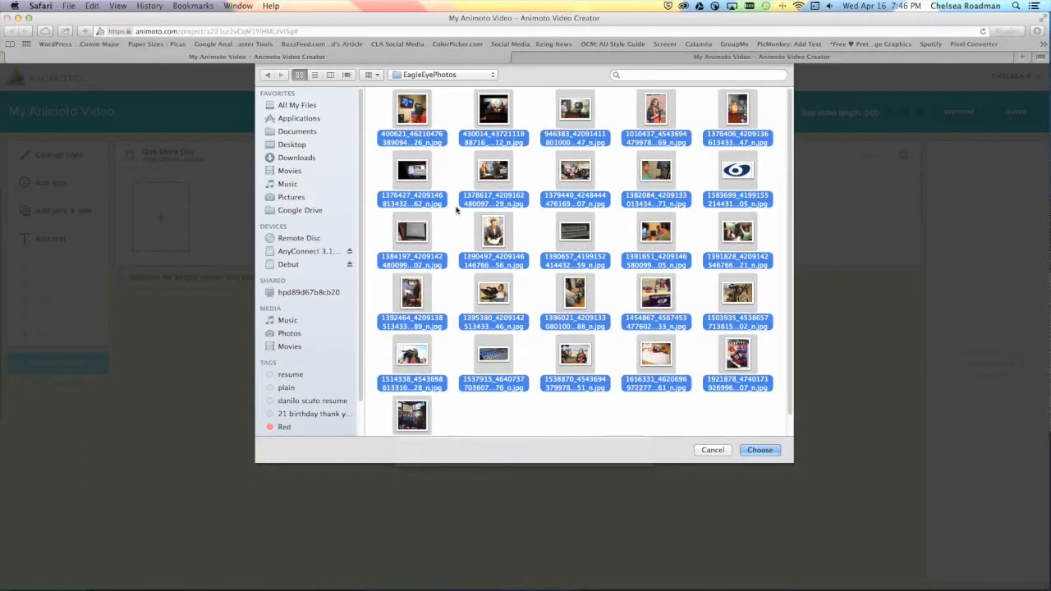
click(756, 450)
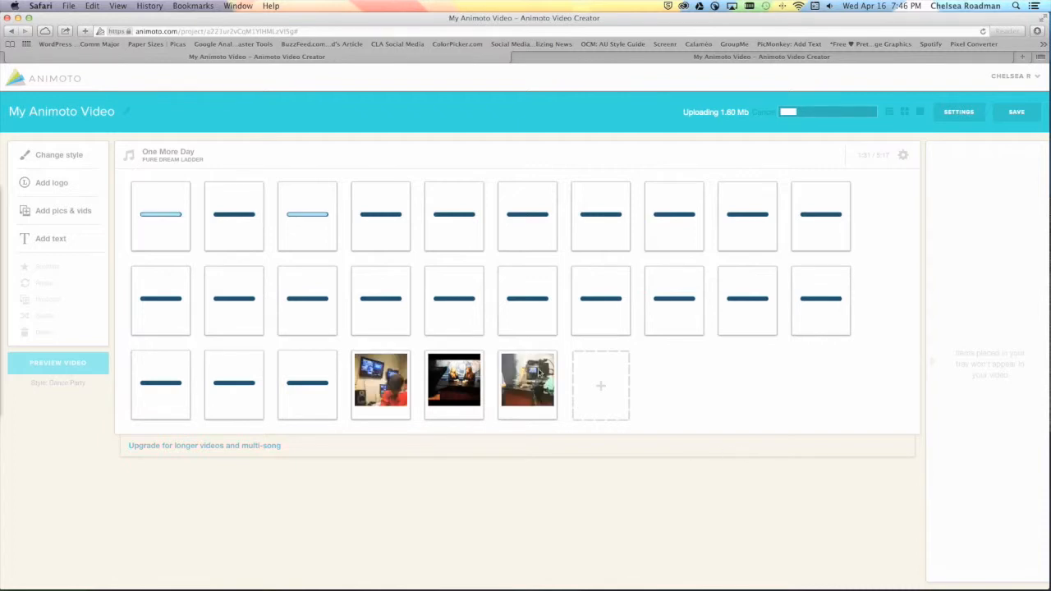
- Upload all three MP4 clips from the Video folder in the Desktop's Assets folder to the project
click(615, 380)
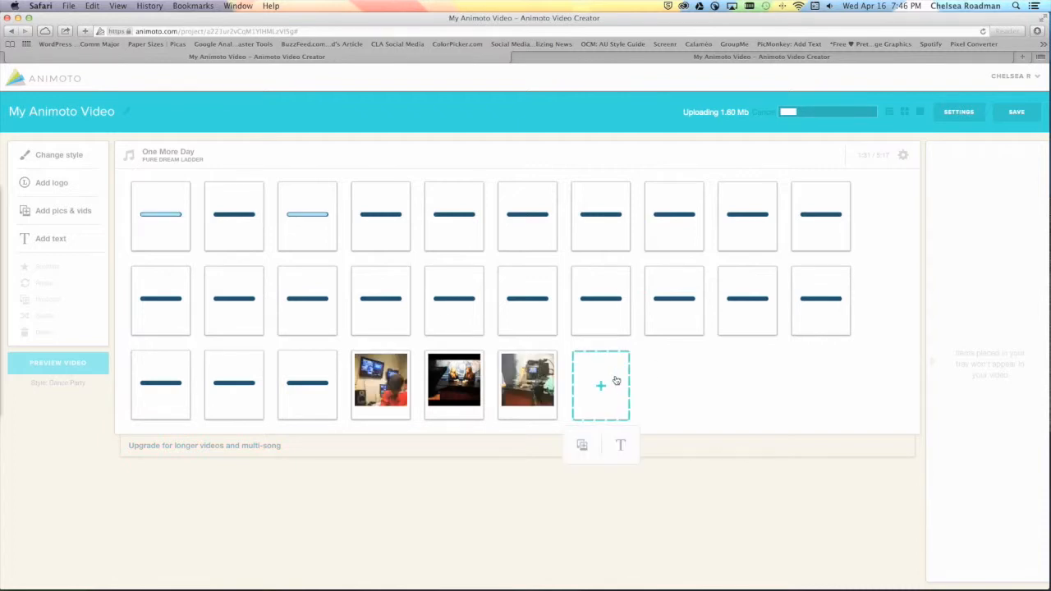
click(583, 444)
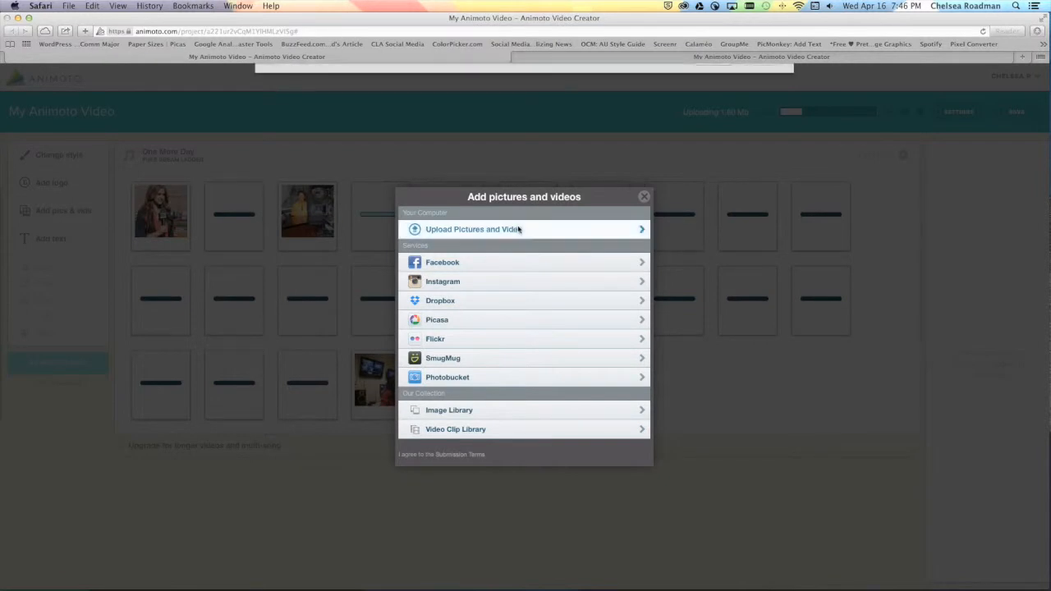
click(518, 229)
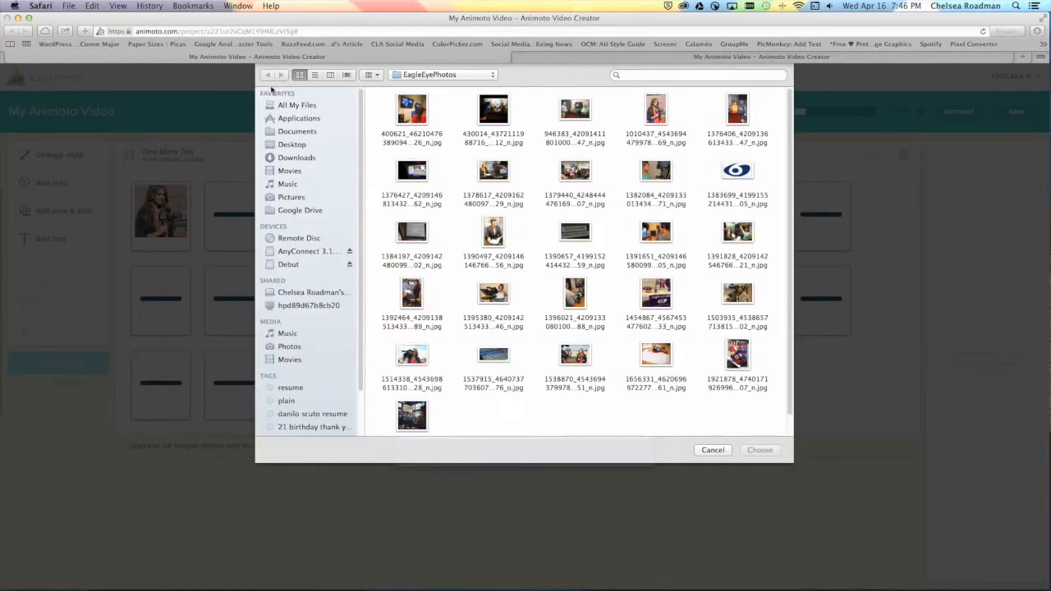
click(293, 146)
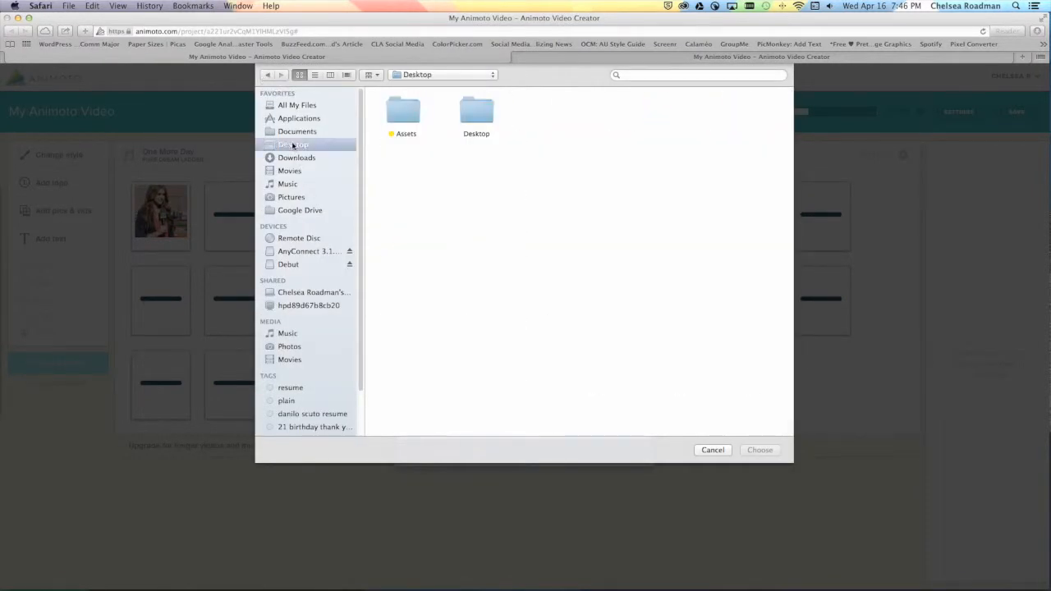
double_click(395, 129)
click(544, 116)
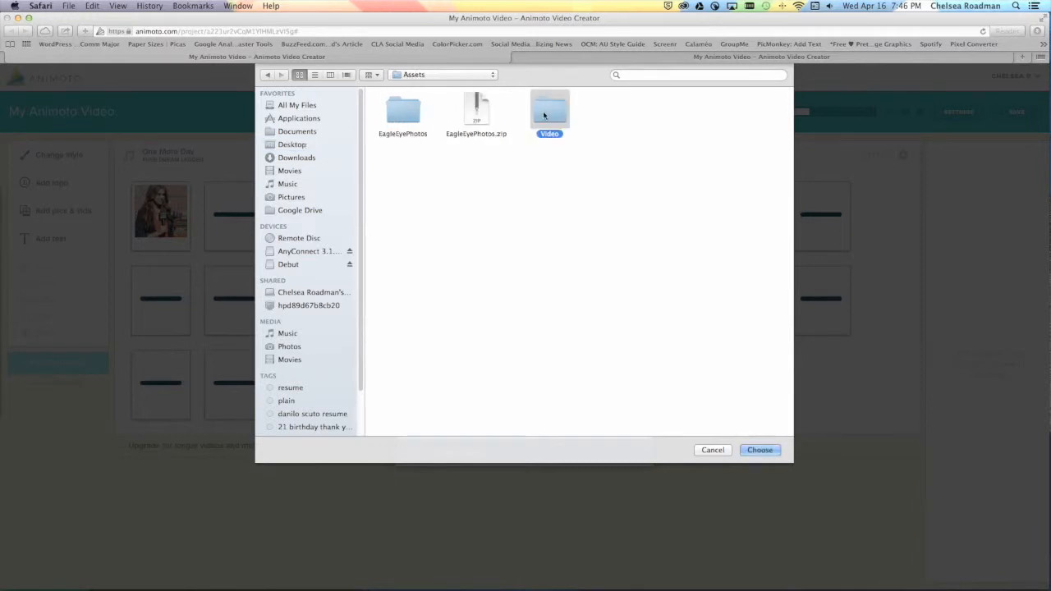
double_click(544, 116)
key(super+a)
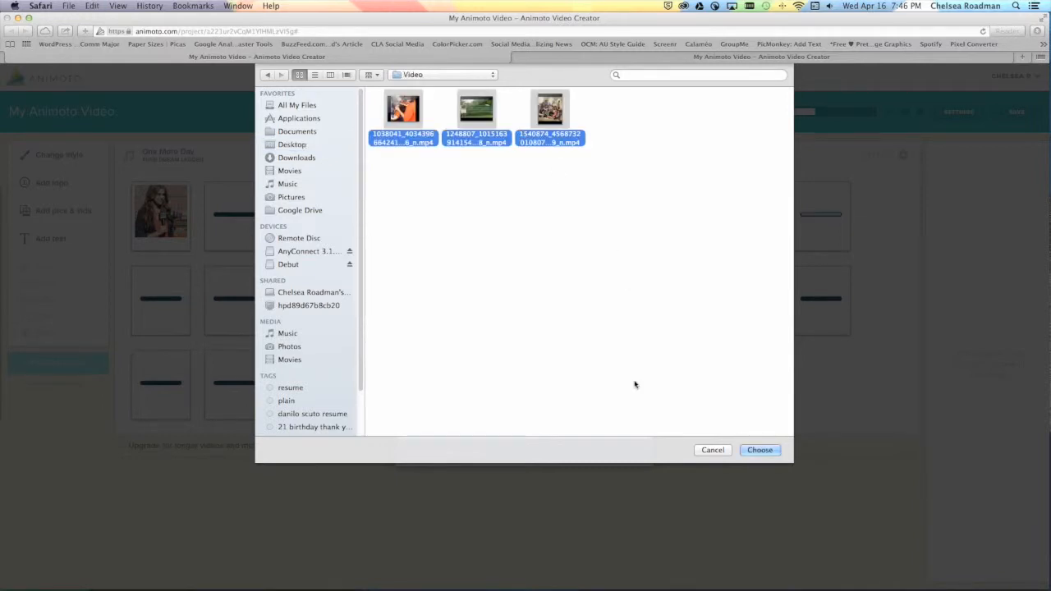
click(750, 451)
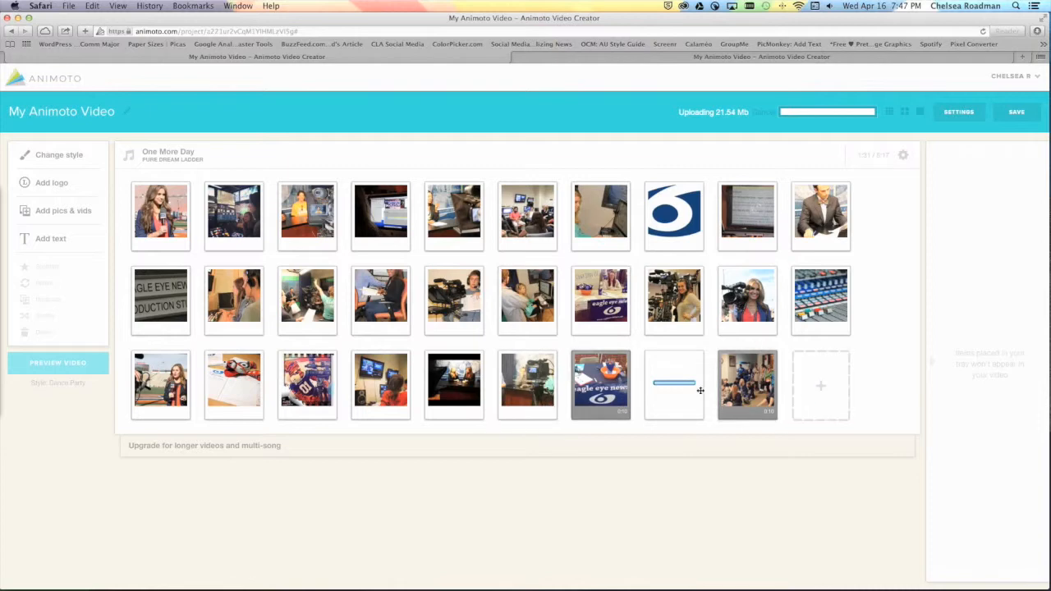
- Preview the first video clip, shift its trim range slightly toward the clip's end, replay it and save the trim
click(578, 414)
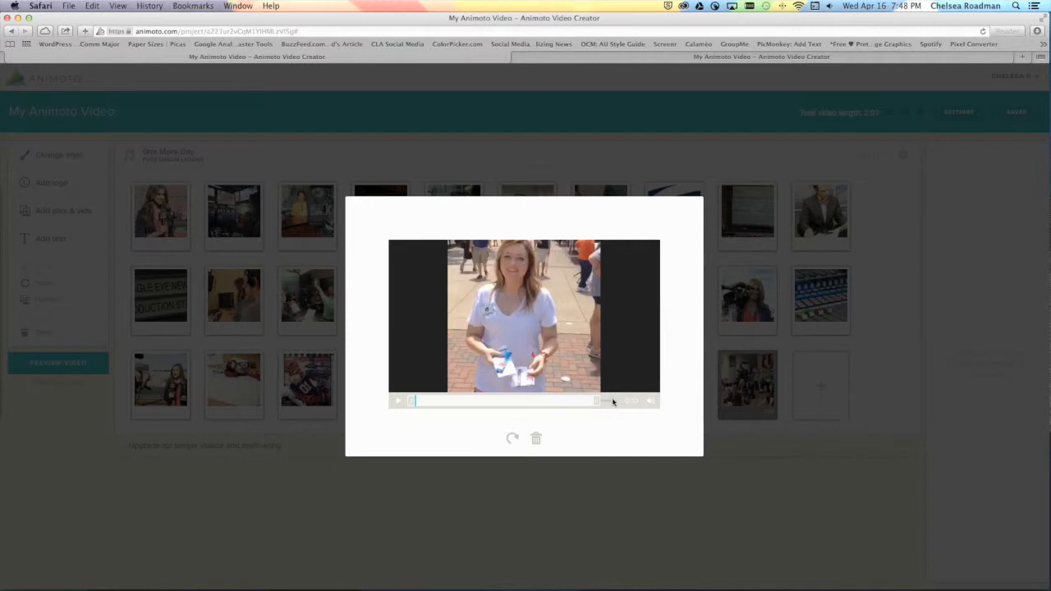
click(397, 404)
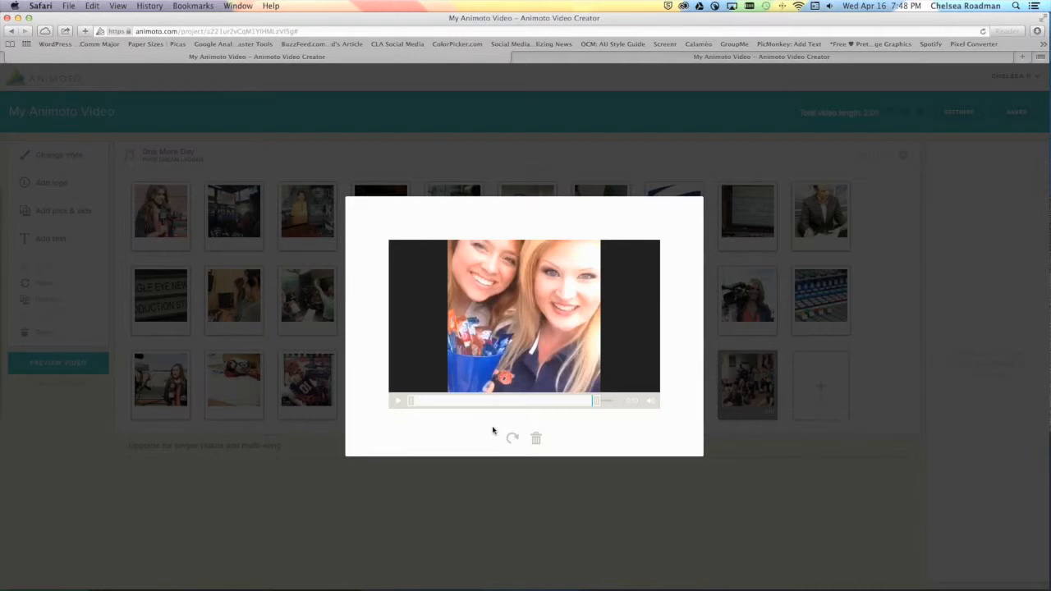
drag(597, 401, 603, 402)
drag(481, 405, 493, 407)
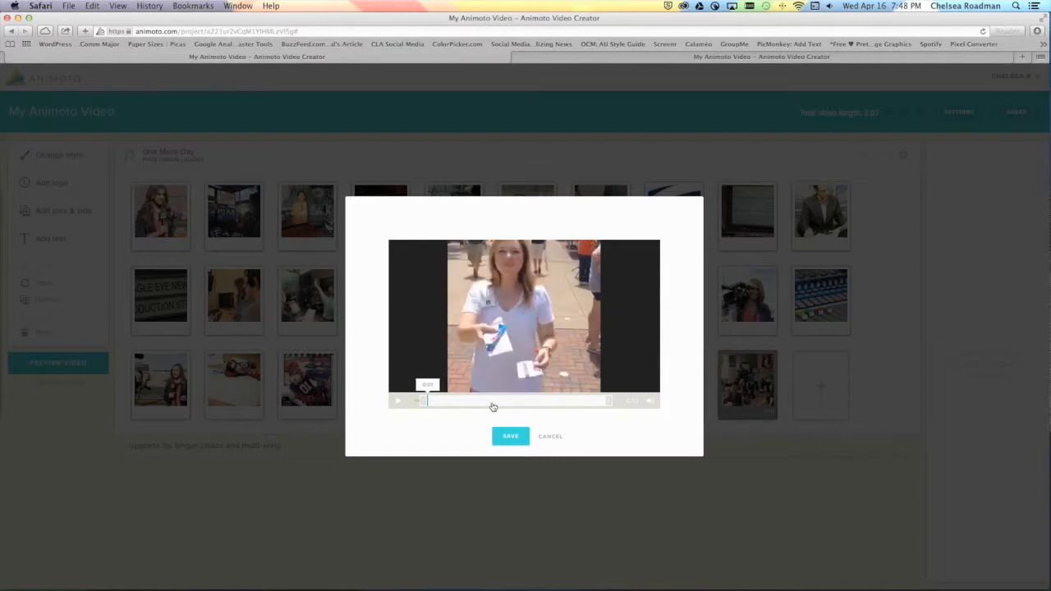
drag(492, 407, 492, 406)
drag(449, 403, 455, 404)
click(399, 402)
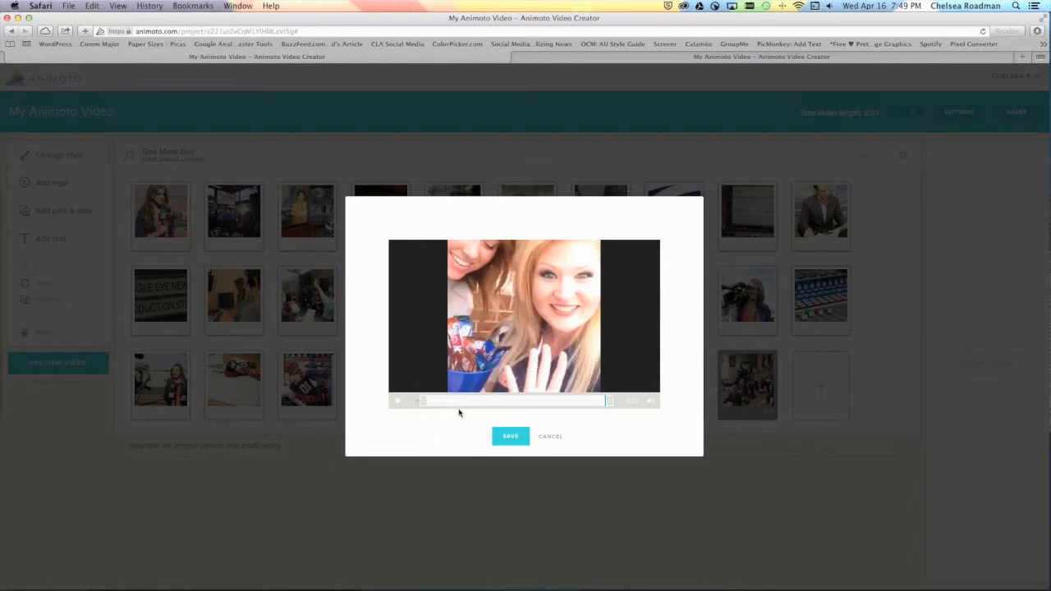
click(515, 436)
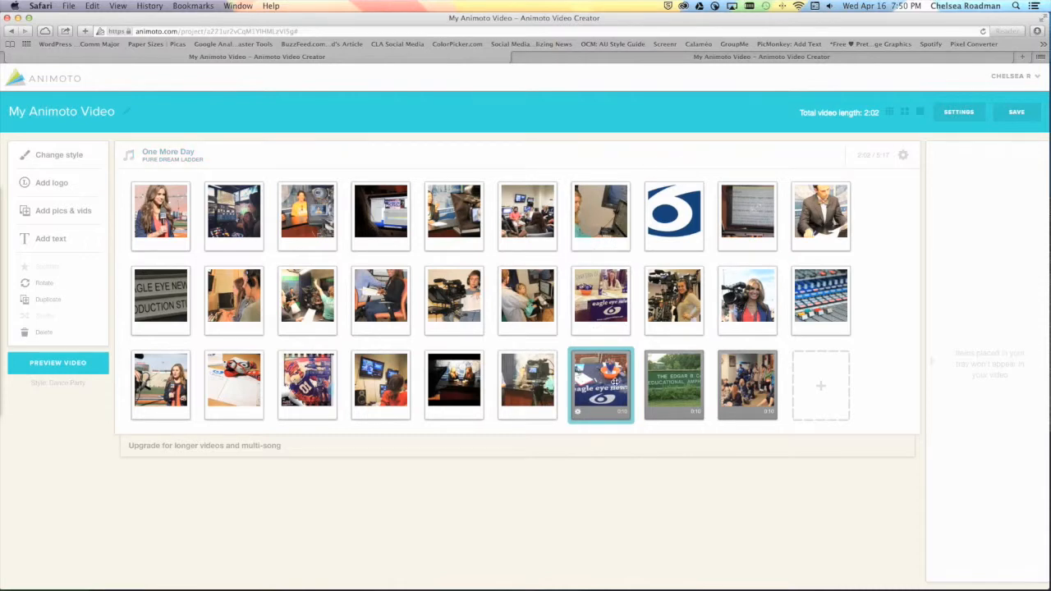
- Open the last video clip, preview it, and switch its clip audio off and back on
double_click(747, 391)
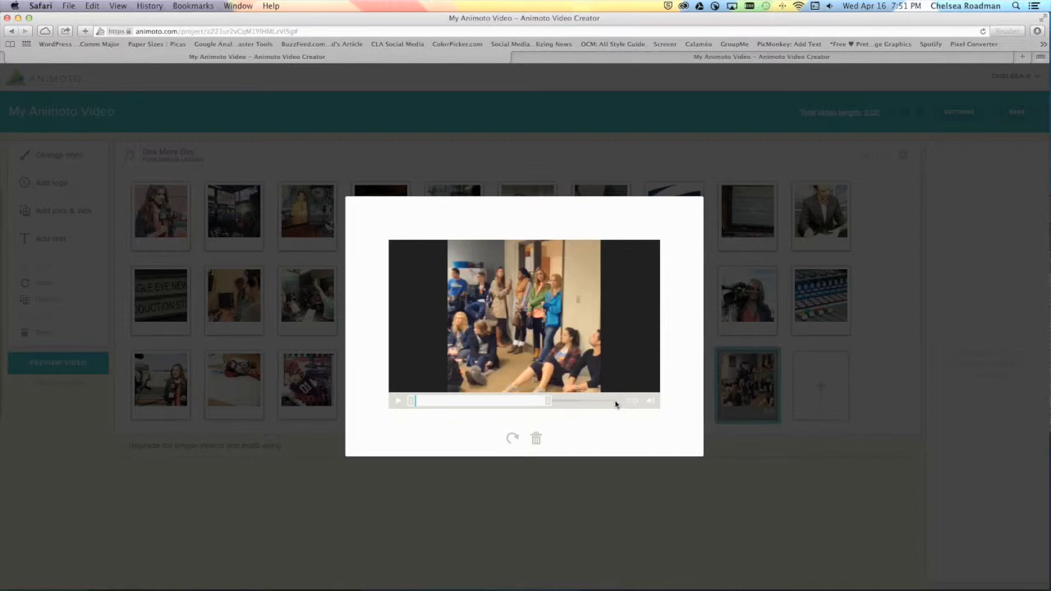
click(398, 401)
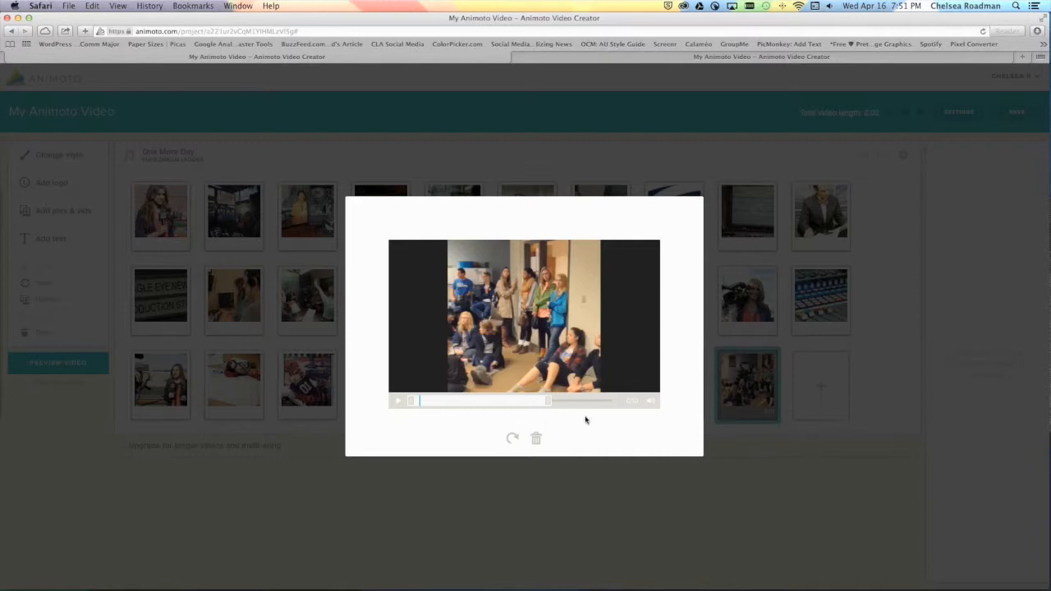
click(651, 402)
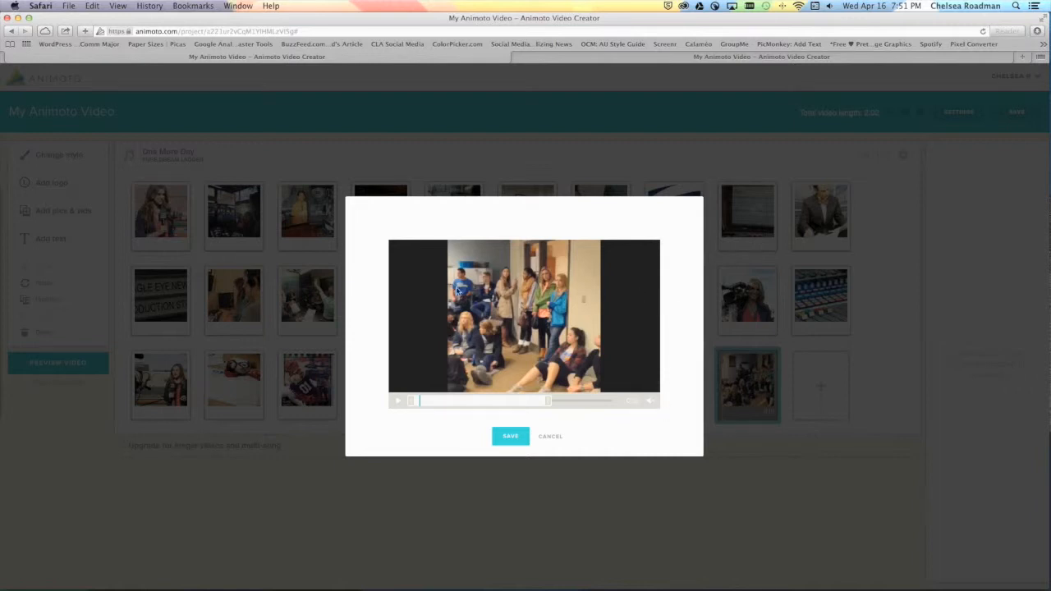
click(655, 401)
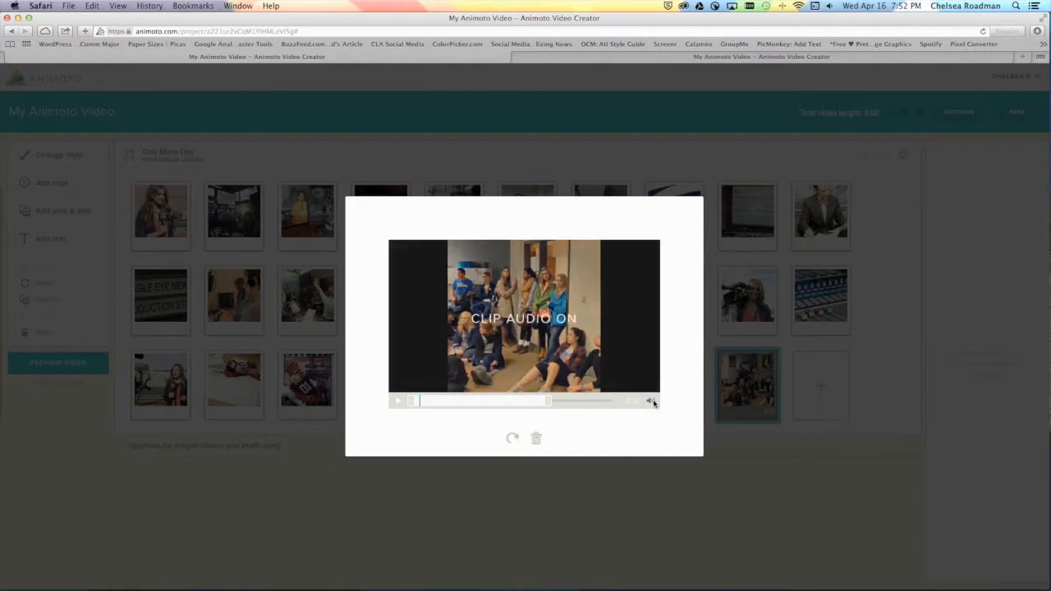
- Toggle the last clip's audio, shift its trim range toward the clip's end, replay it and save the changes
click(653, 401)
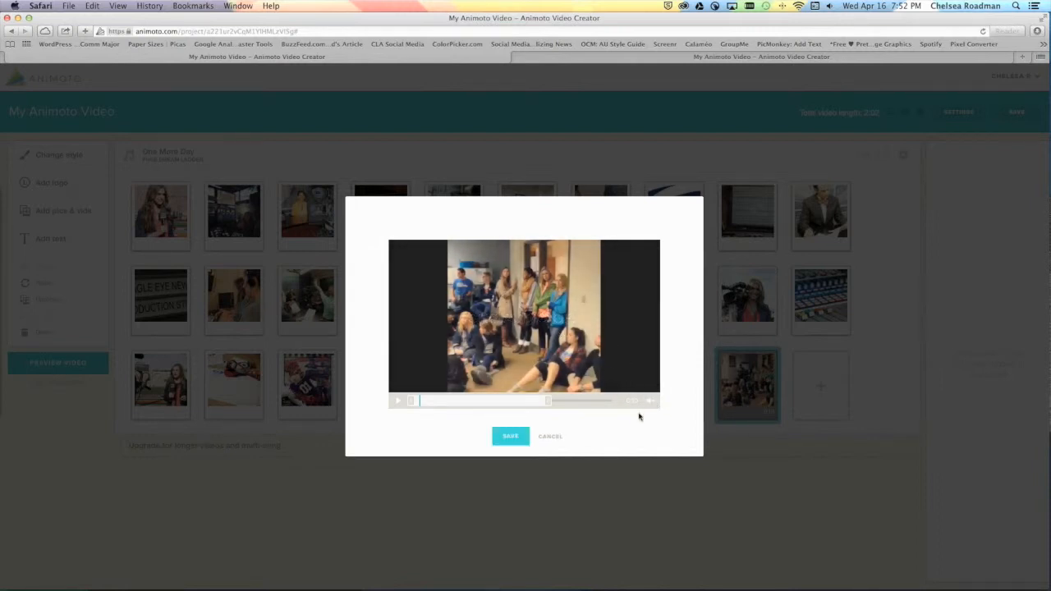
drag(514, 403, 538, 404)
click(399, 403)
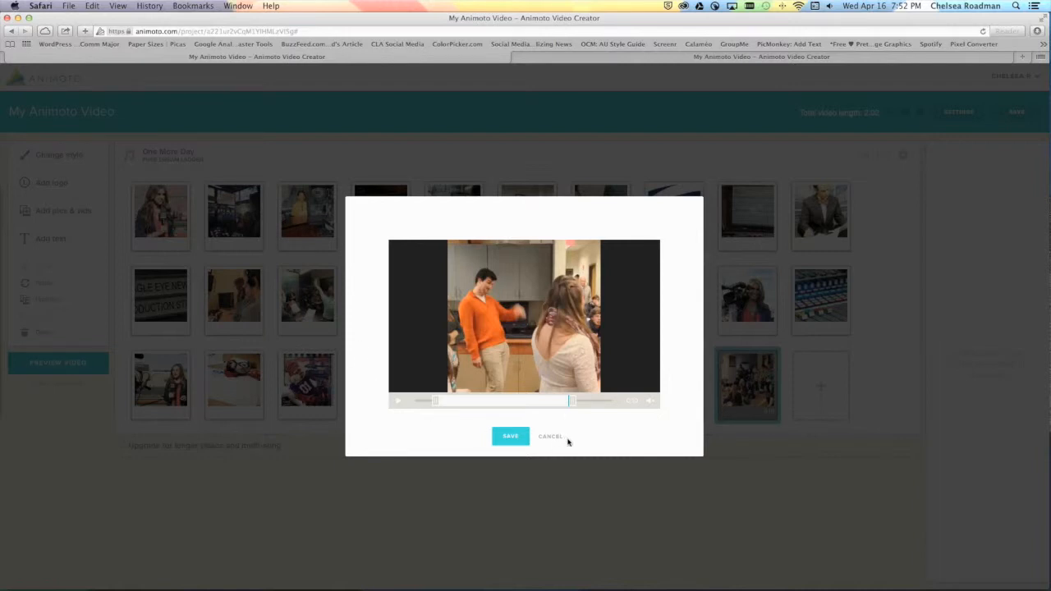
click(511, 437)
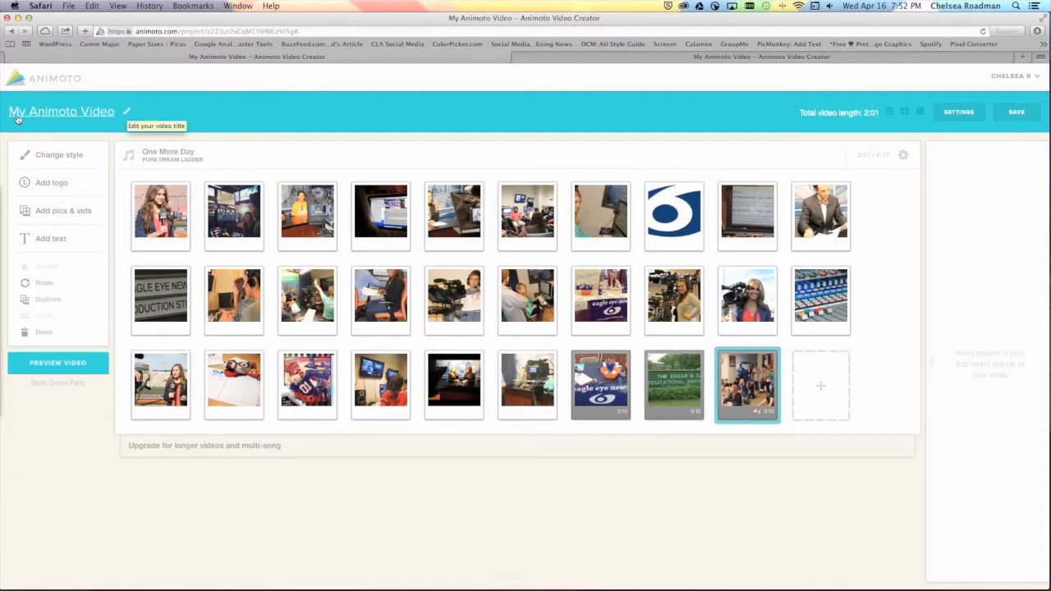
- Set the video title to "Eagle Eye TV Promo" and clear the optional date
click(127, 114)
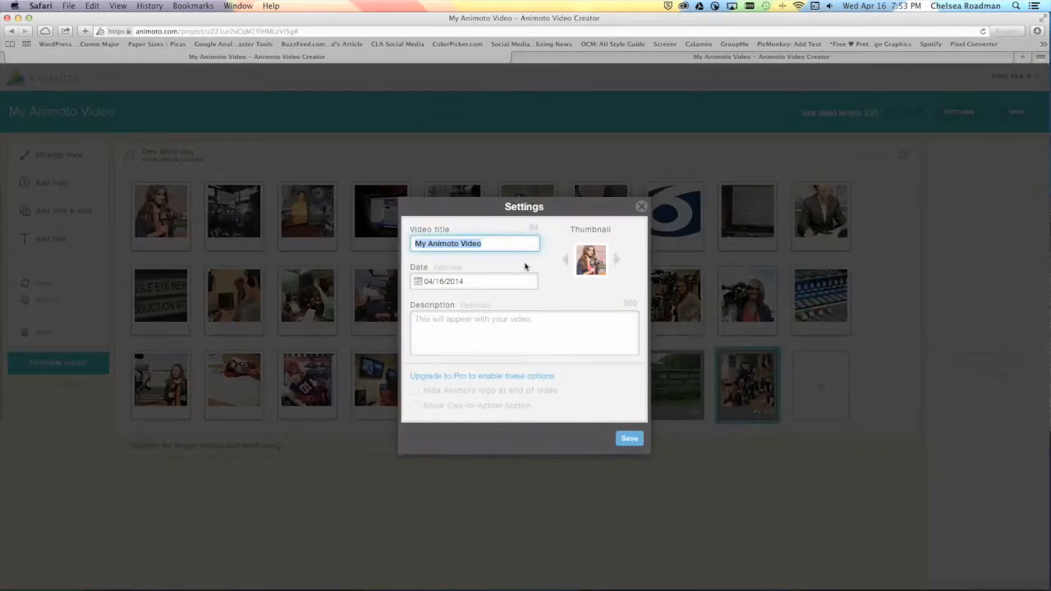
text(Eagle e)
key(BackSpace)
text(Eye TV Promo)
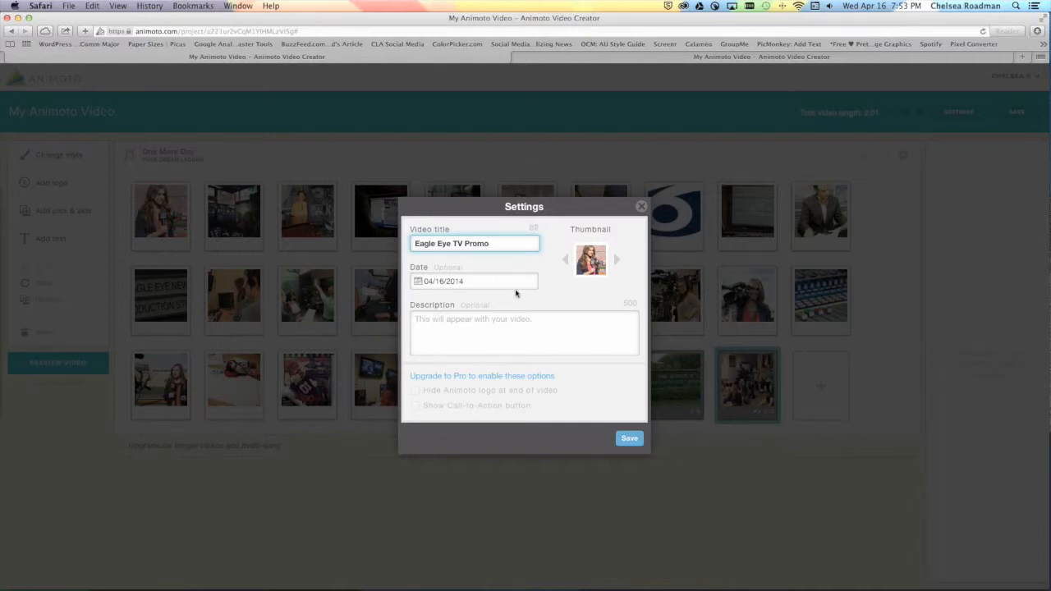
click(474, 281)
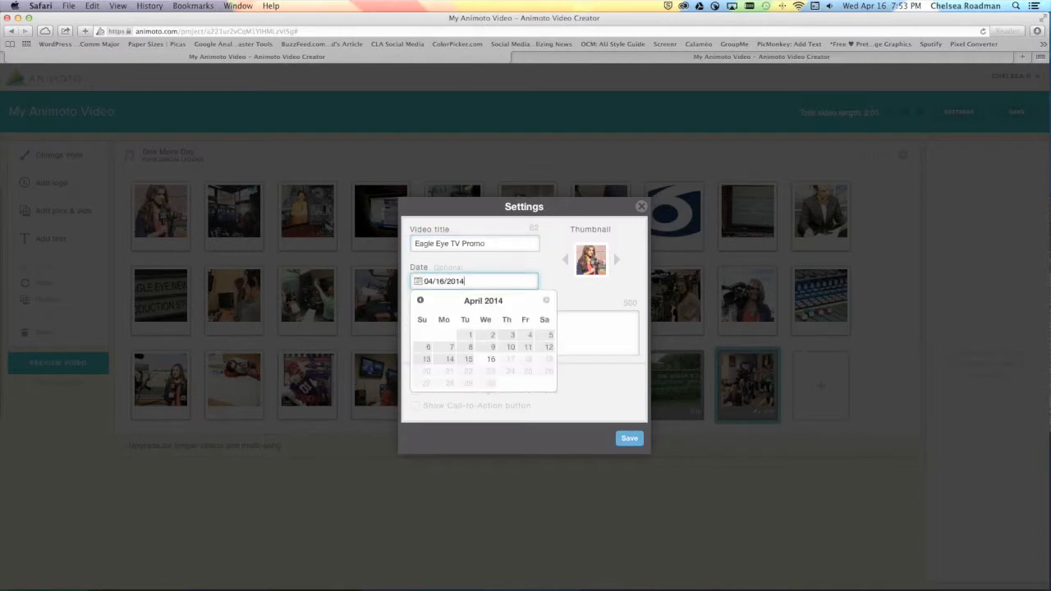
key(super+a)
key(BackSpace)
click(566, 296)
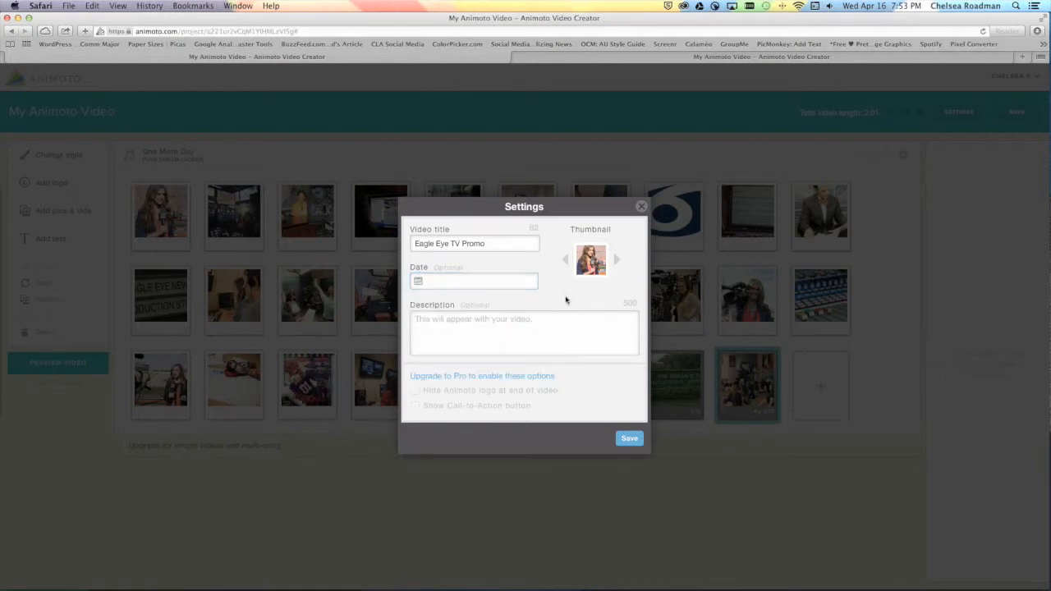
- Enter the description "Eagle Eye TV is Auburn University's student-run television station. View us on campus cable channel 6.1 or online at EagleEyeTV.com"
click(488, 329)
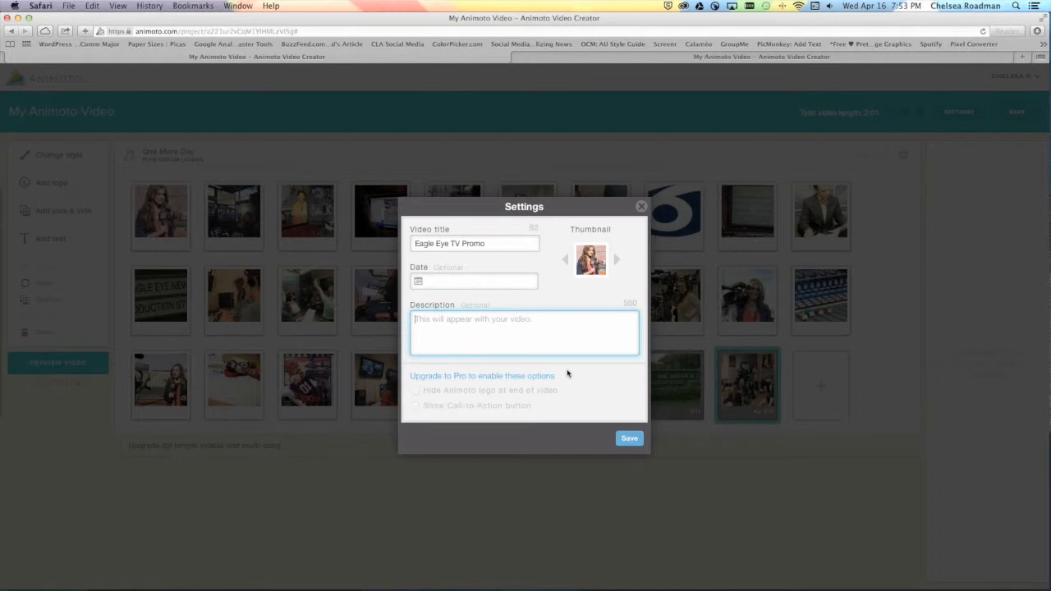
text(Eagle Eye TV is Auburn University's student-run television station. View us on campus cable channel 6.1 or online at EagleEyeTV.com)
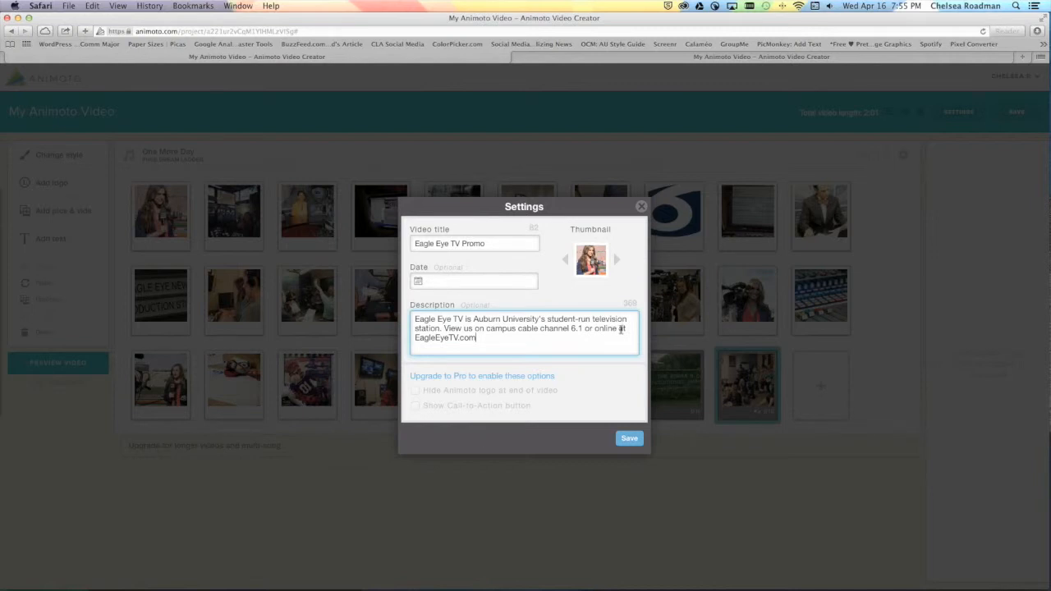
drag(444, 329, 484, 337)
click(517, 343)
- Choose the blue 6 logo as the video's thumbnail and save the settings
click(620, 263)
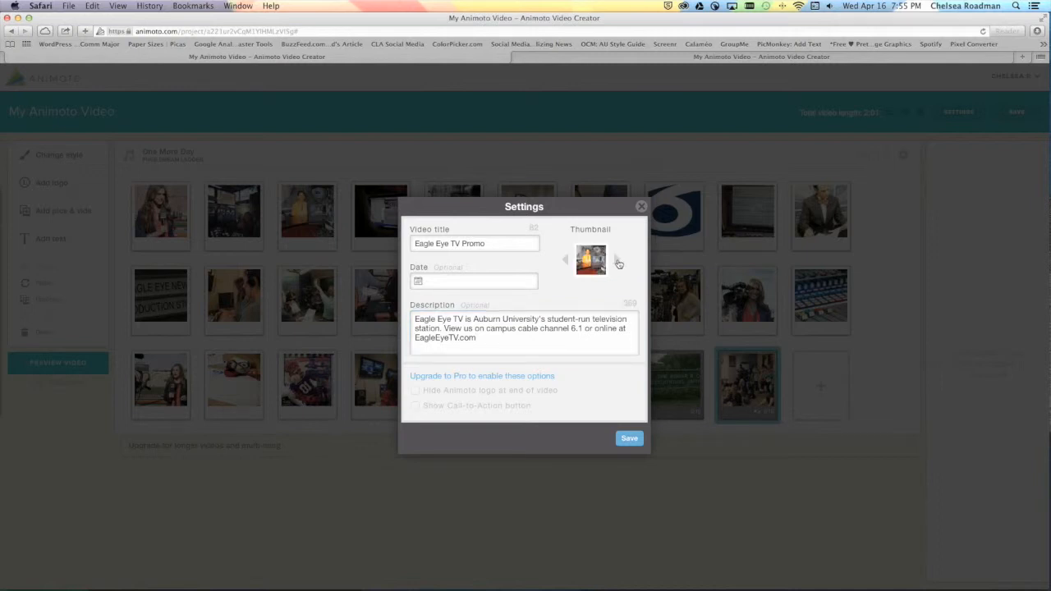
click(619, 263)
click(619, 263)
click(619, 263)
click(619, 263)
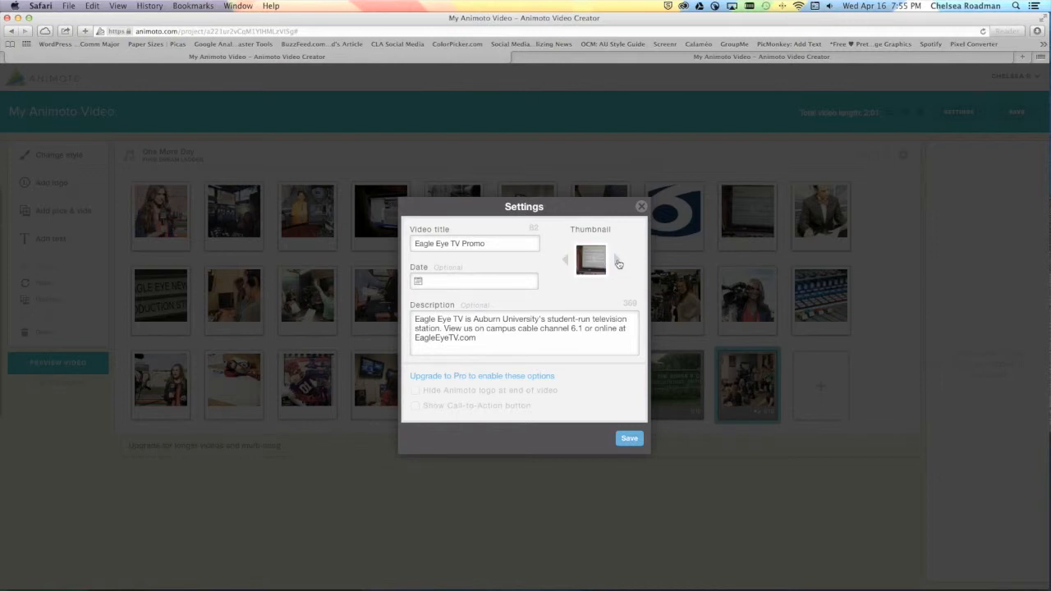
click(565, 261)
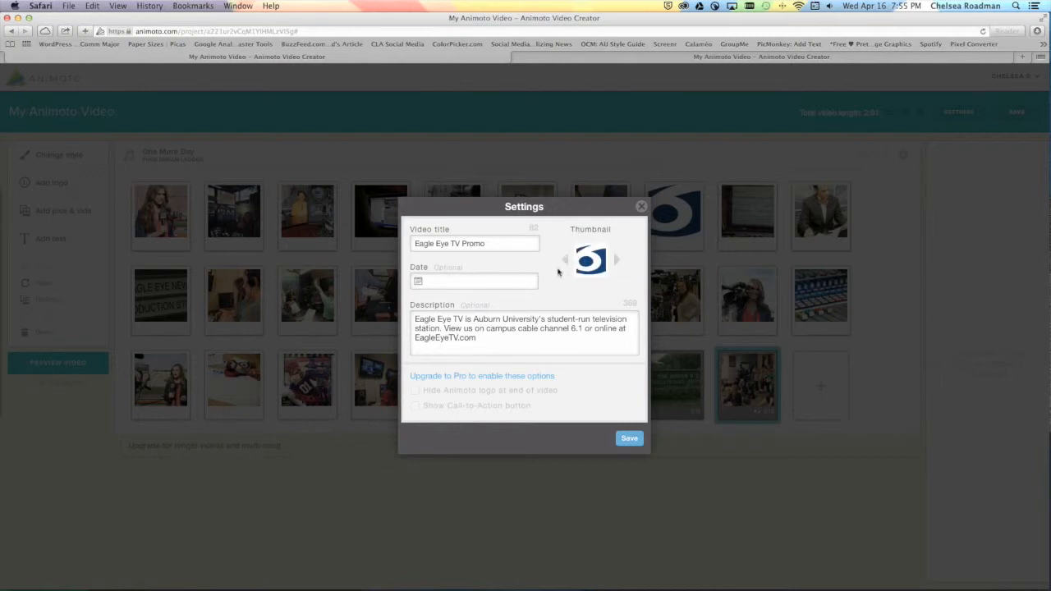
click(629, 441)
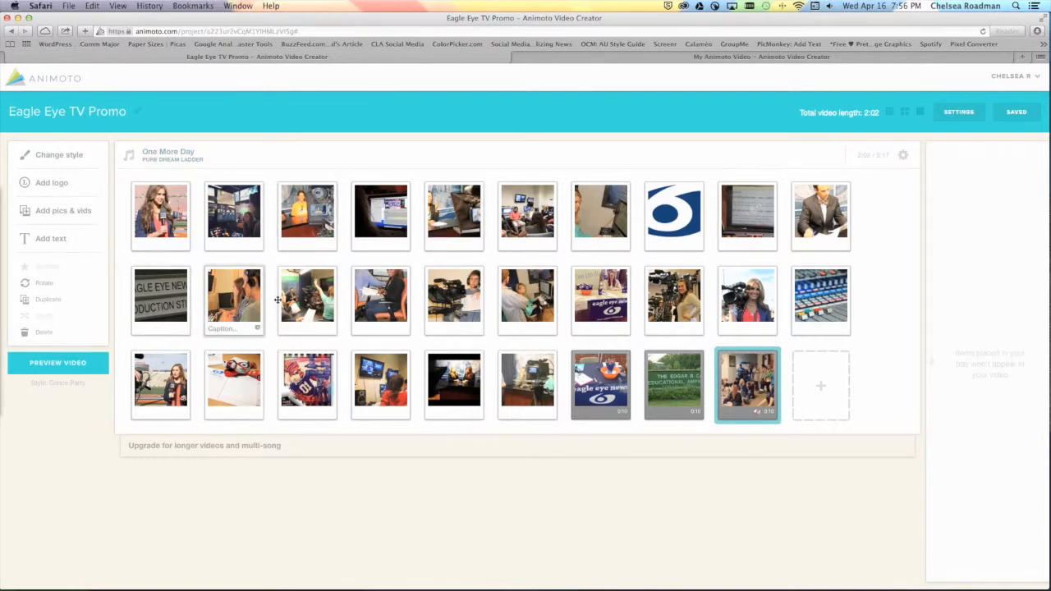
- Reorder the opening items: blue 6 logo first, Eagle Eye News sign photo second, Eagle Eye News table clip third
drag(684, 213, 179, 222)
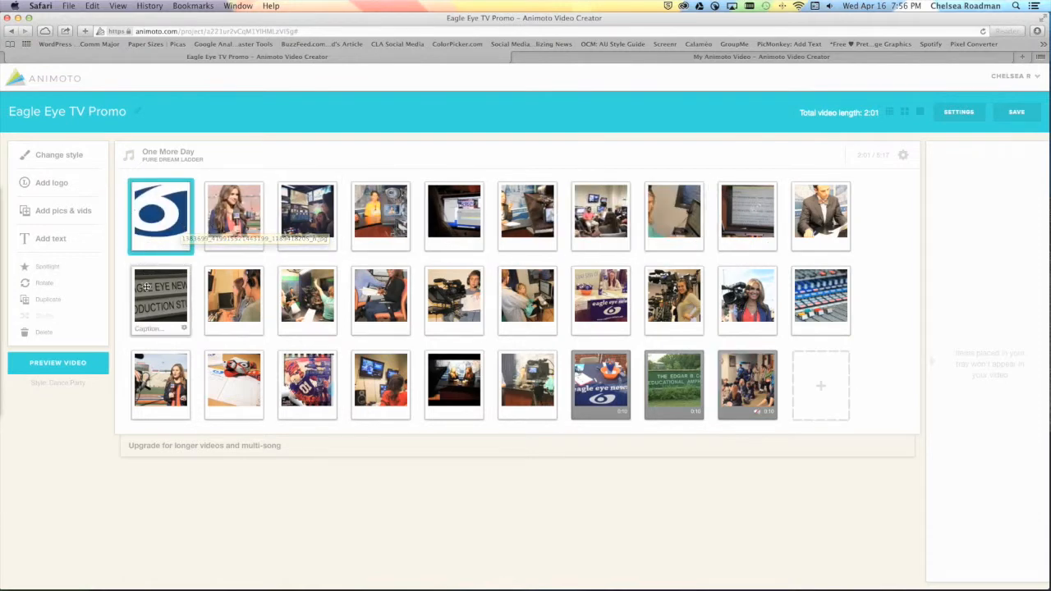
drag(146, 299, 225, 229)
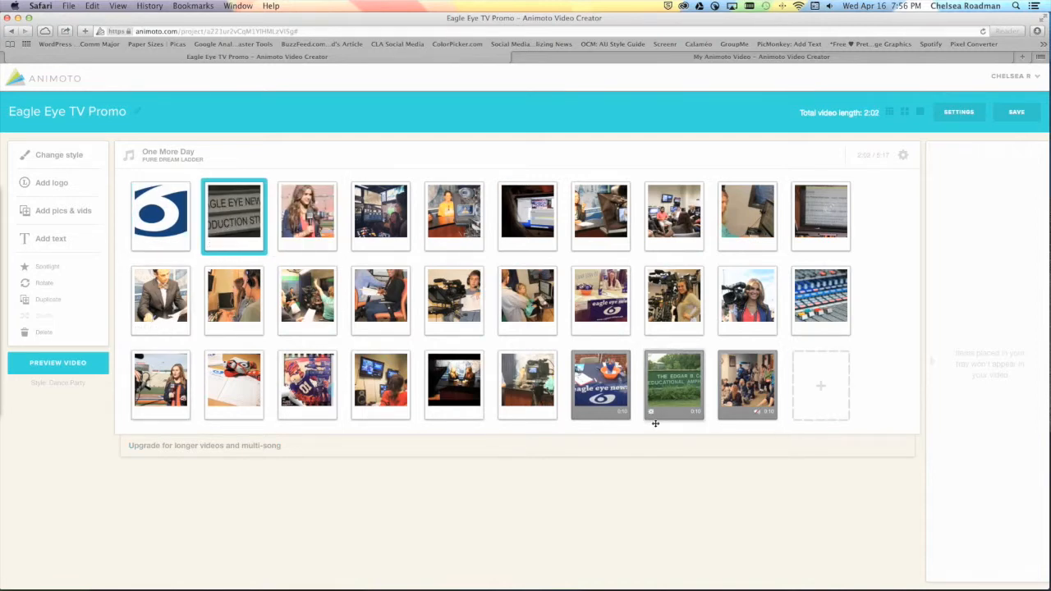
drag(612, 398, 307, 226)
- Spread the other two clips through the third row, with the table photo last, and move the monitor text photo to the second row's third place
drag(688, 387, 310, 388)
drag(755, 386, 658, 312)
drag(748, 302, 746, 384)
drag(673, 297, 655, 381)
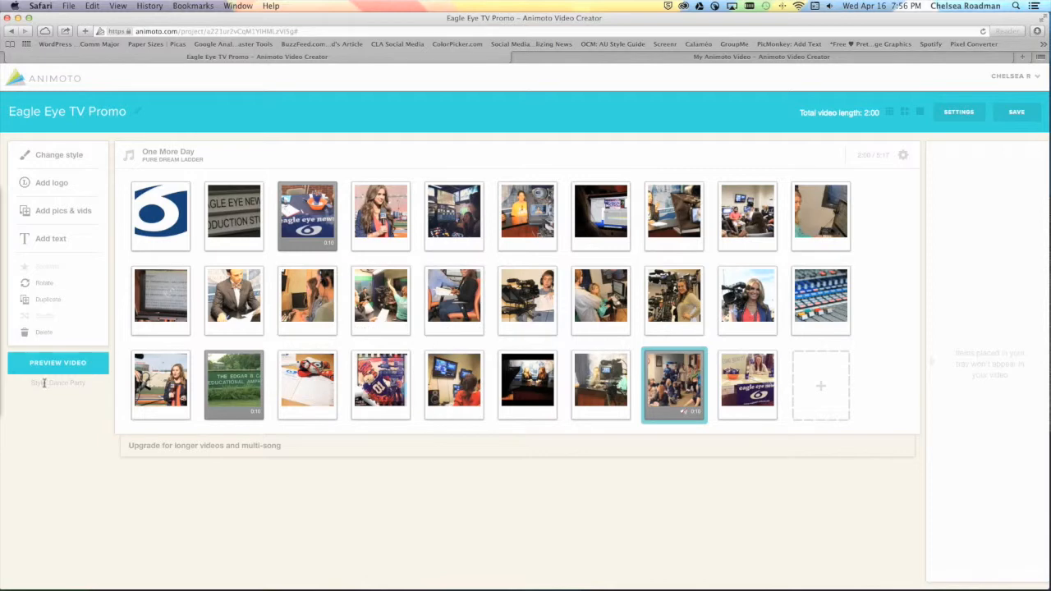
drag(173, 299, 332, 306)
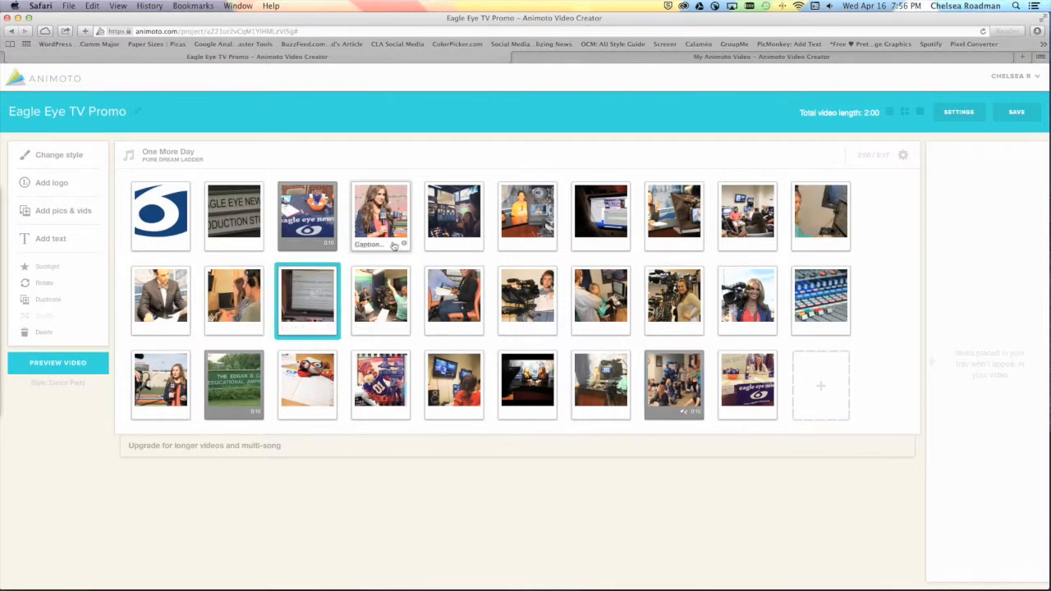
- Open the blue 6 logo at the start and add a caption beginning with "Eagle Eye"
click(157, 247)
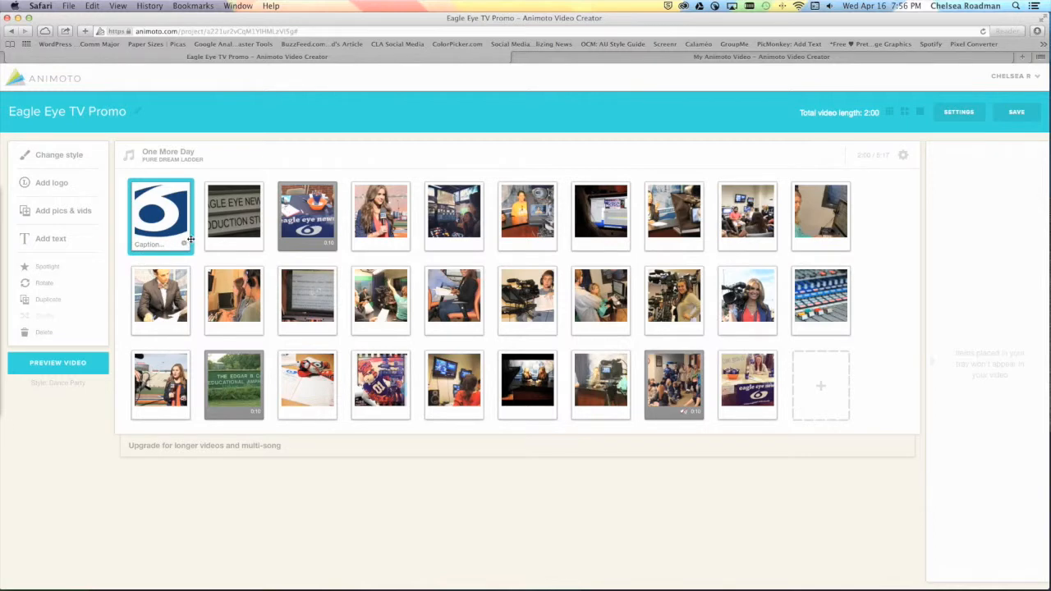
click(185, 245)
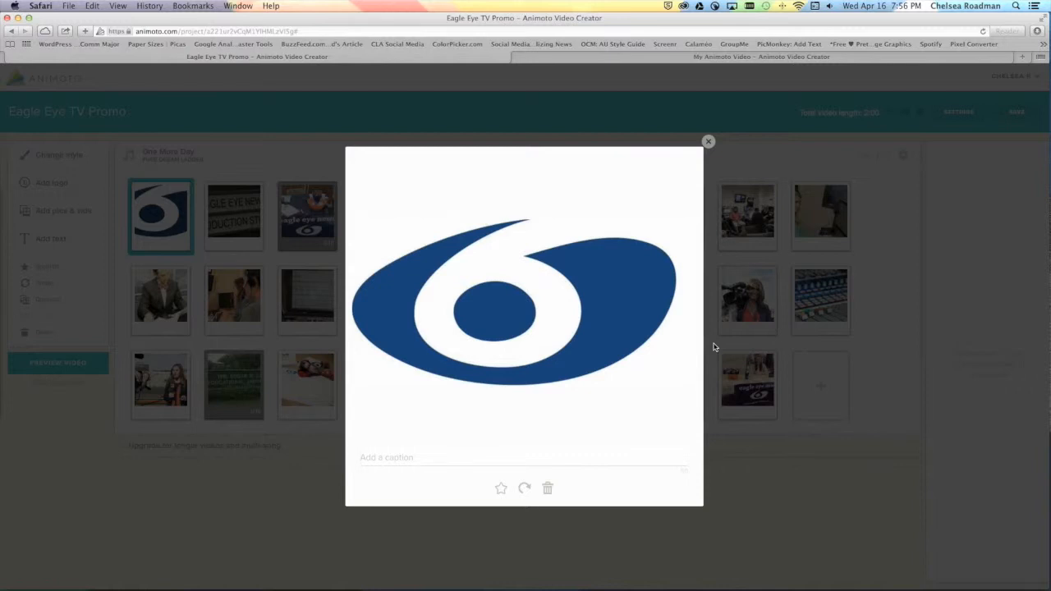
click(713, 347)
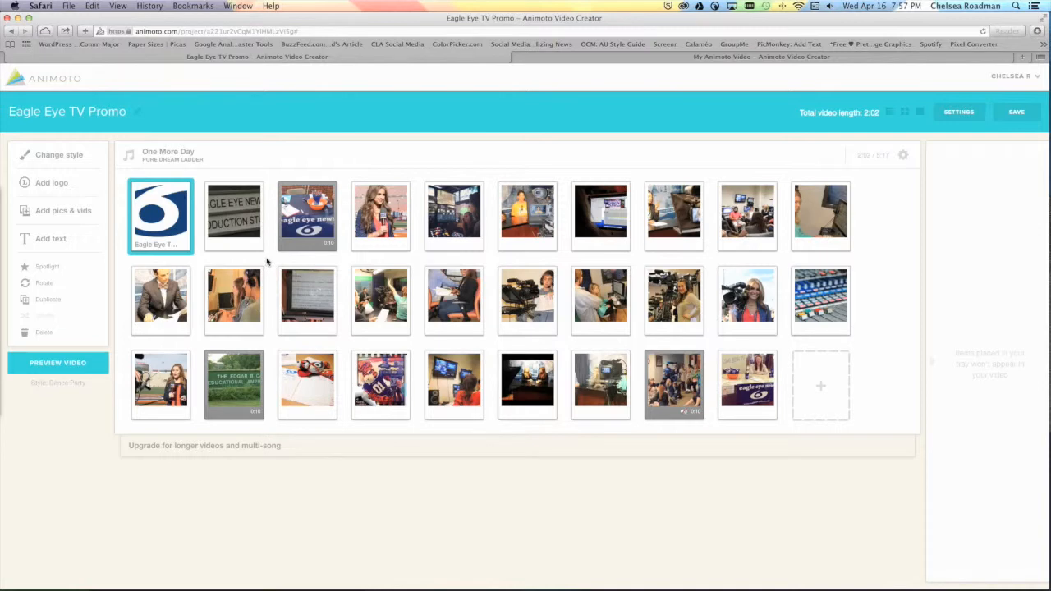
- Caption the photo of the yellow-shirted person at the anchor desk "Learning to anchor at Eagle Eye TV!" and save it
click(532, 222)
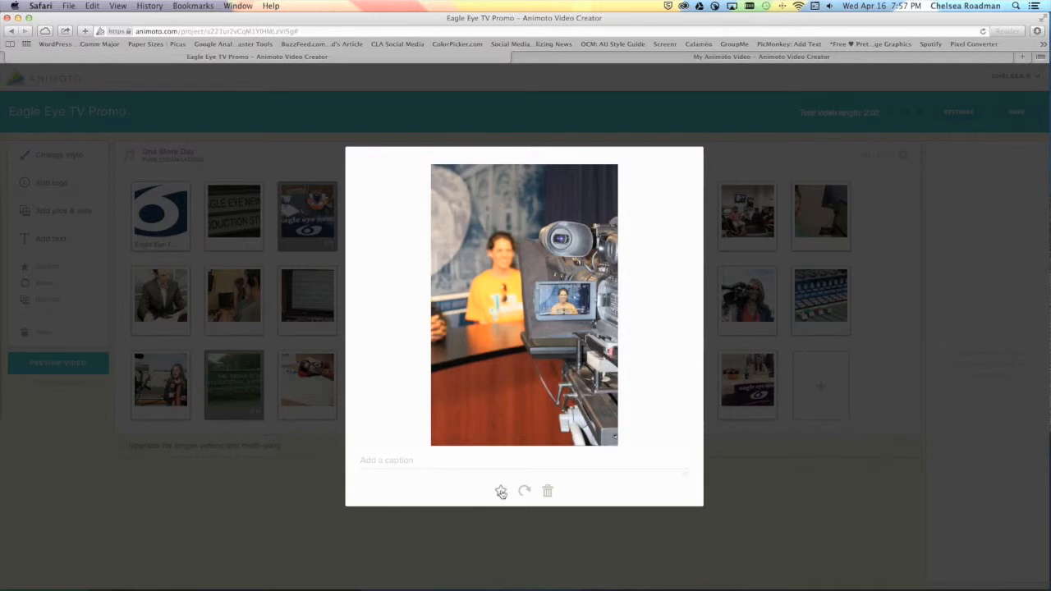
click(403, 464)
text(LE)
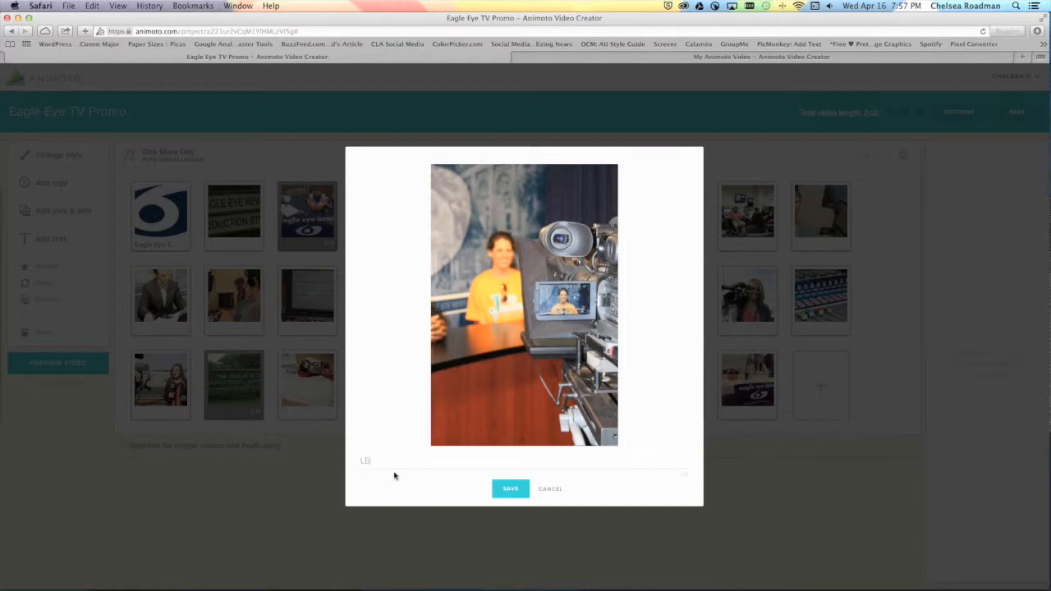
text(arning to anchor at Eagle Eye TV!)
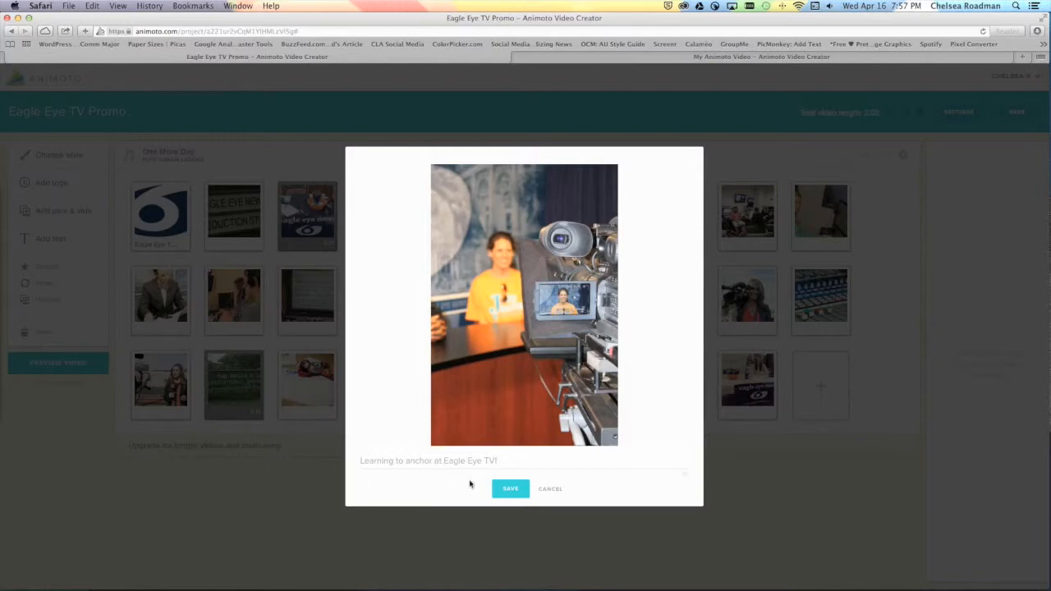
click(515, 490)
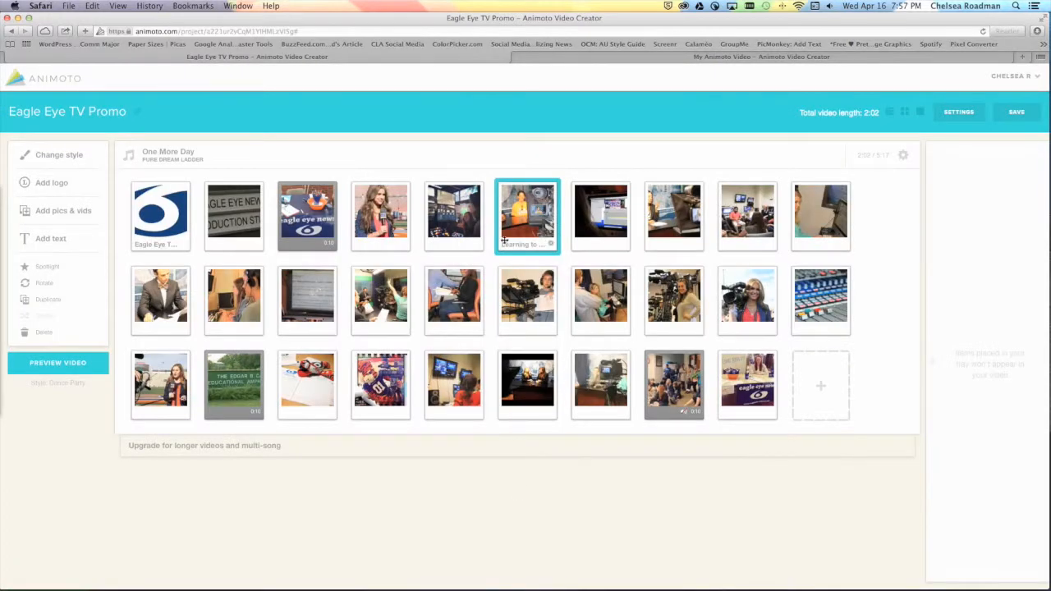
- Spotlight the captioned anchor desk photo and close its editor
click(547, 247)
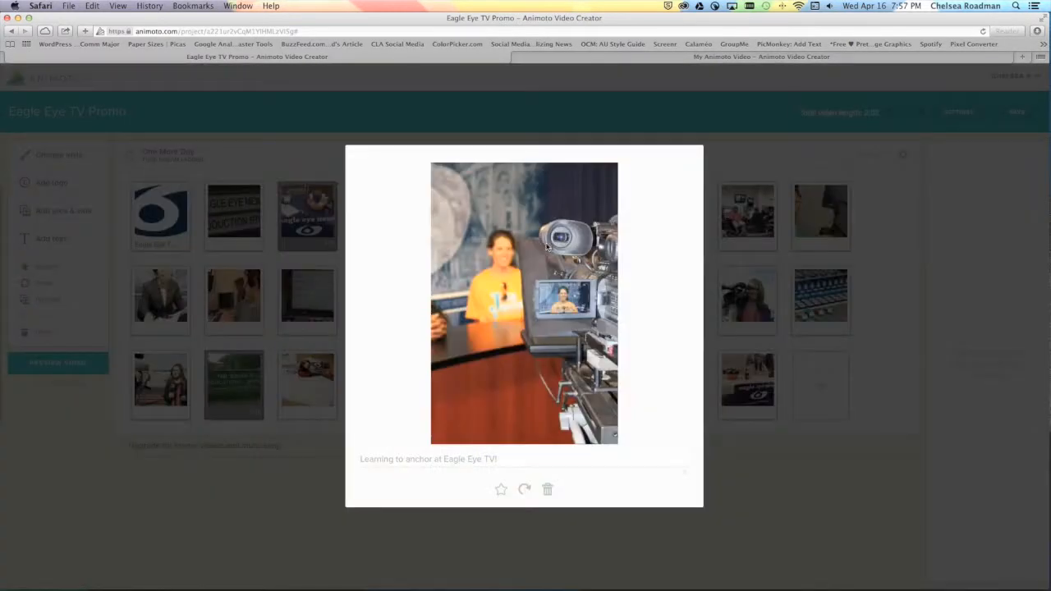
click(500, 490)
click(709, 140)
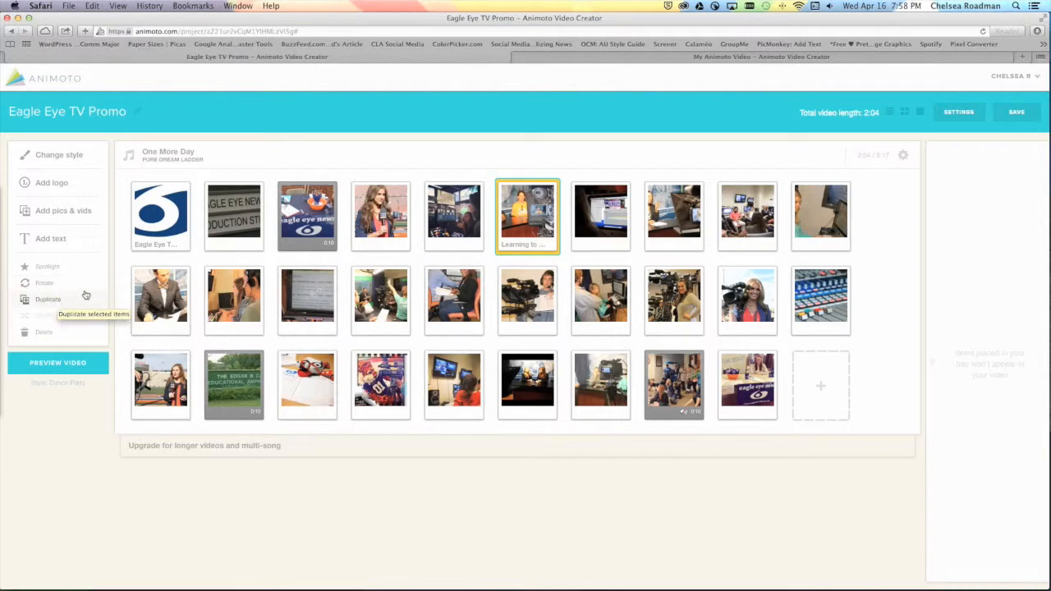
- Duplicate the blue 6 logo and move the copy to the end of the video
click(155, 222)
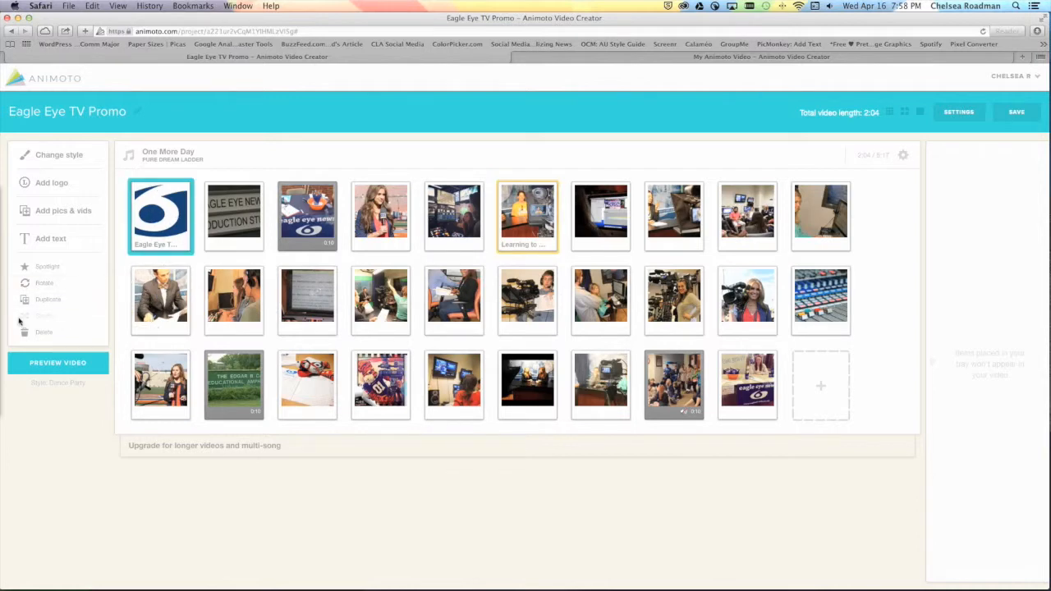
click(46, 301)
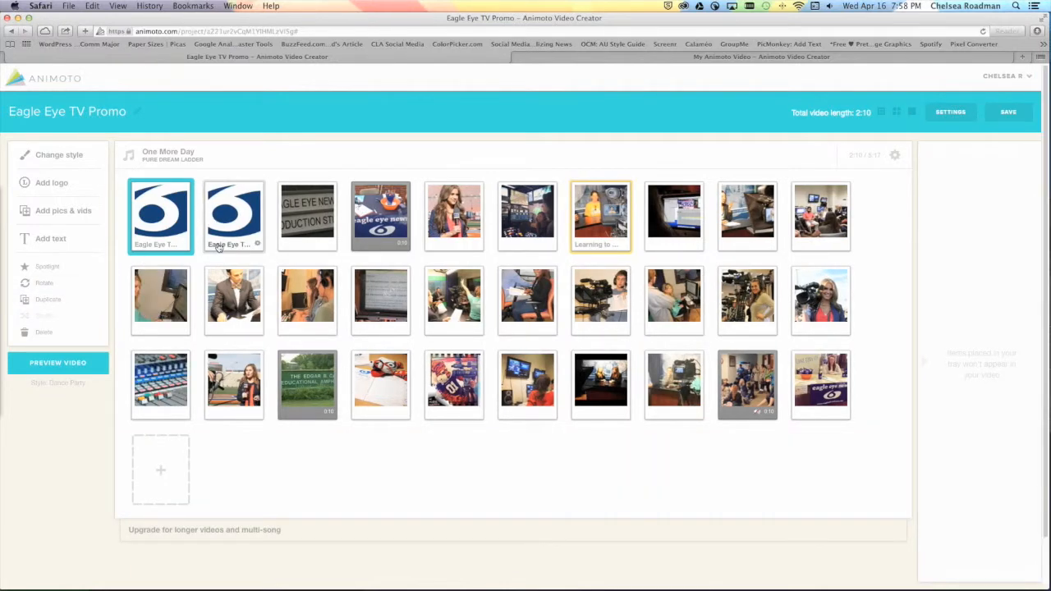
drag(224, 227, 821, 382)
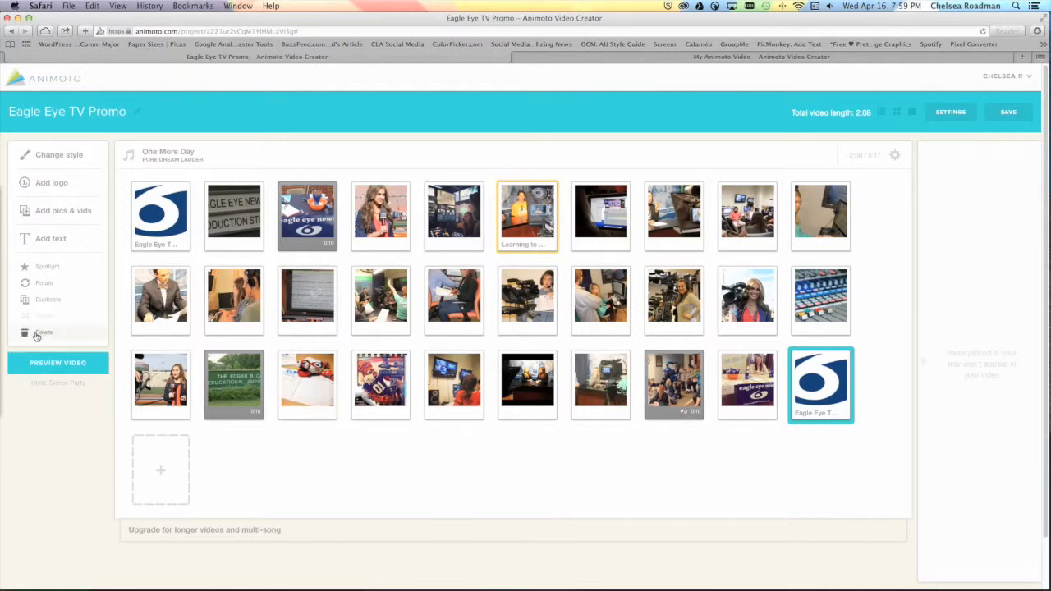
- Duplicate the opening blue 6 logo again and delete the extra copy beside it
click(158, 231)
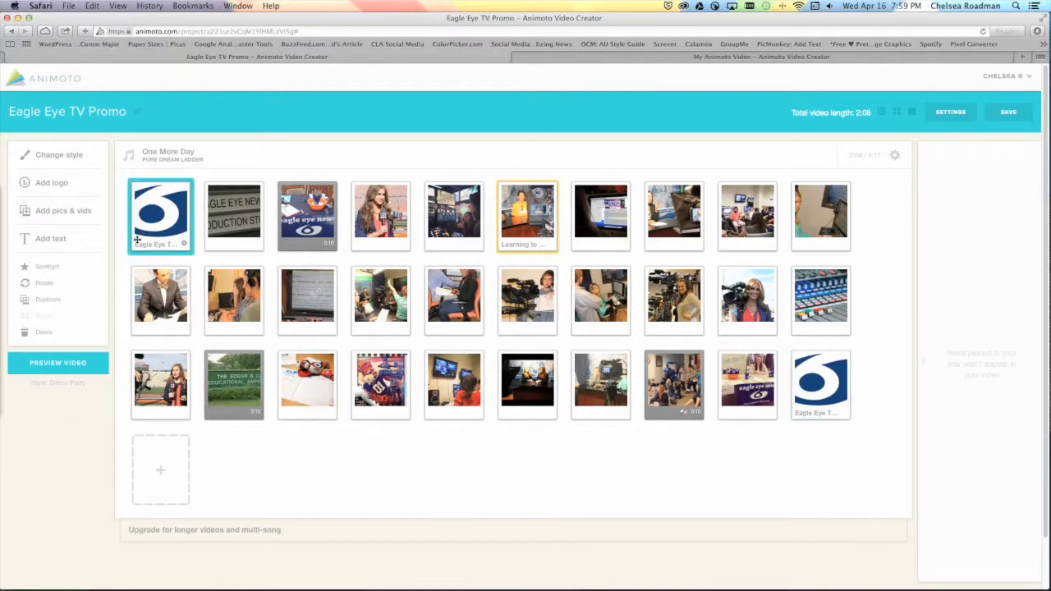
click(50, 300)
click(253, 207)
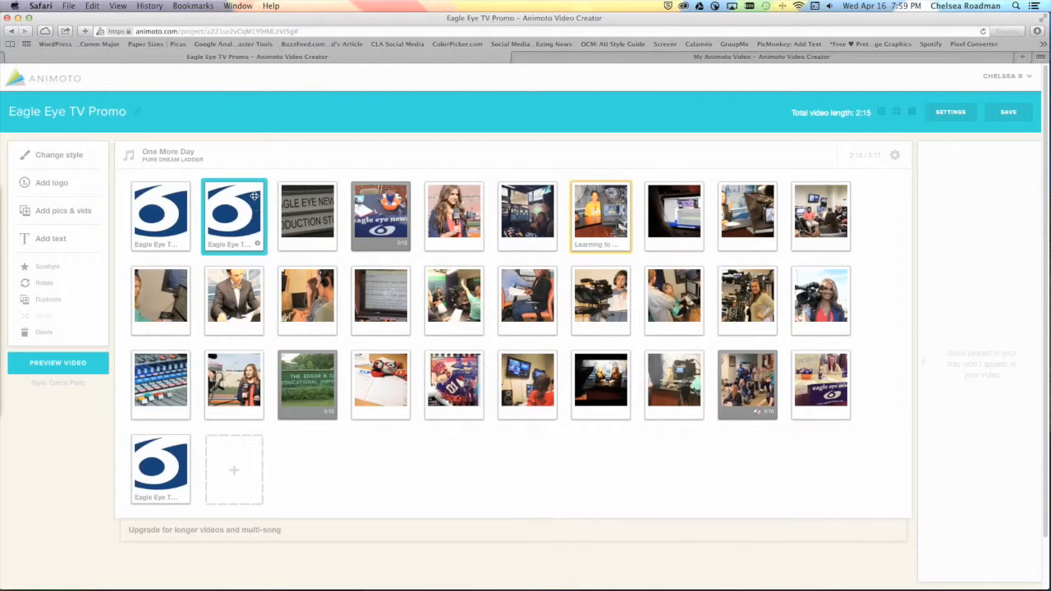
click(45, 332)
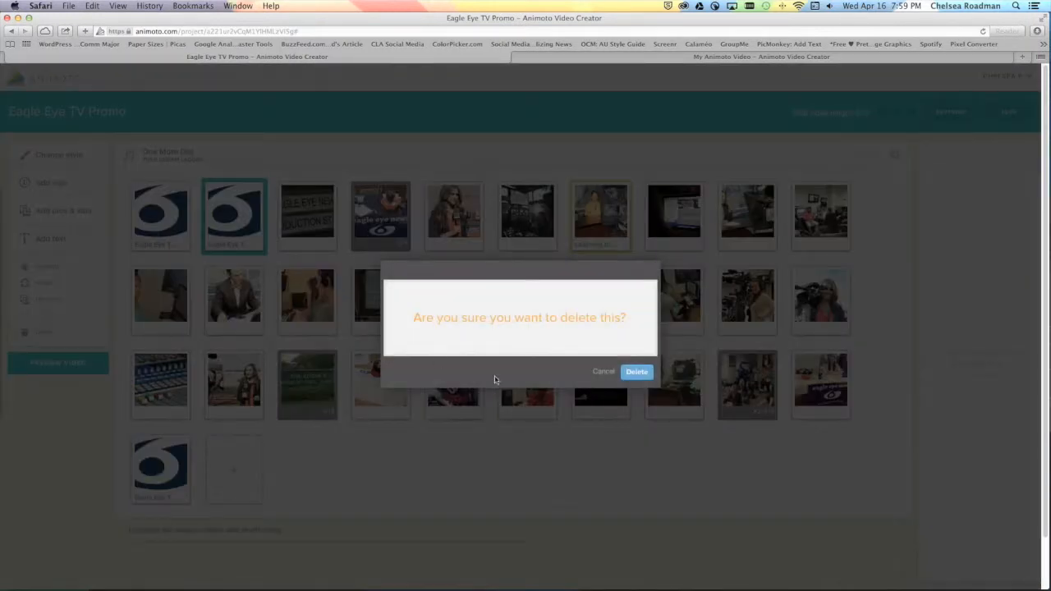
click(638, 372)
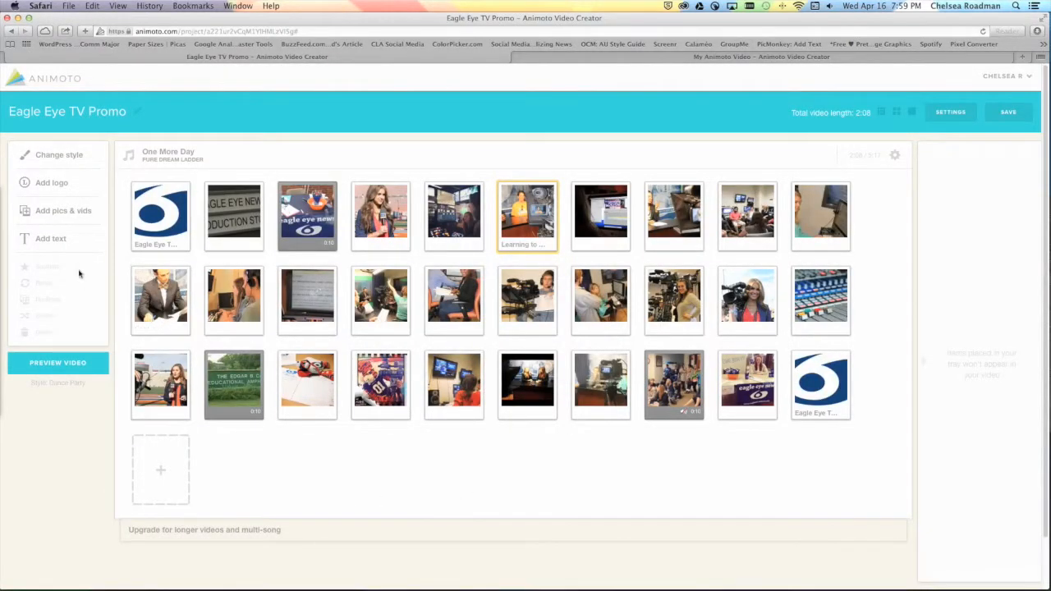
- Open the music choices for replacing the song One More Day
click(664, 159)
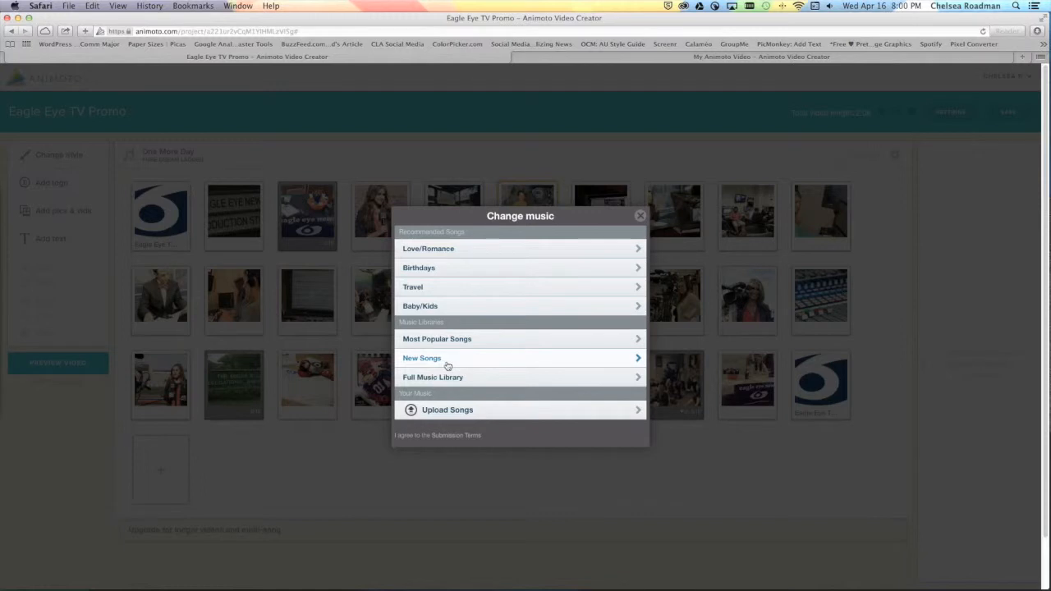
click(484, 411)
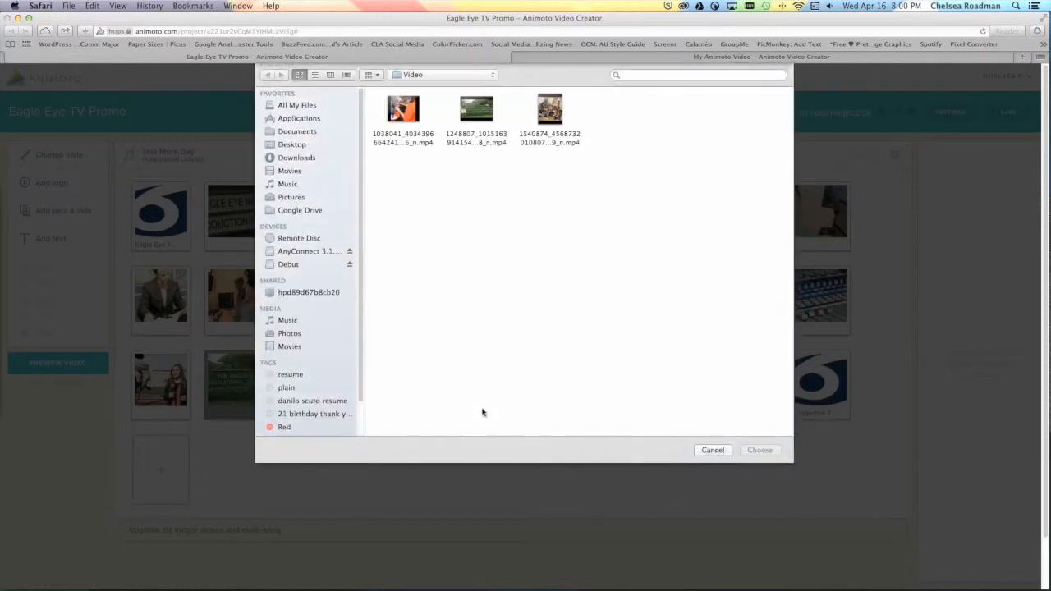
click(295, 188)
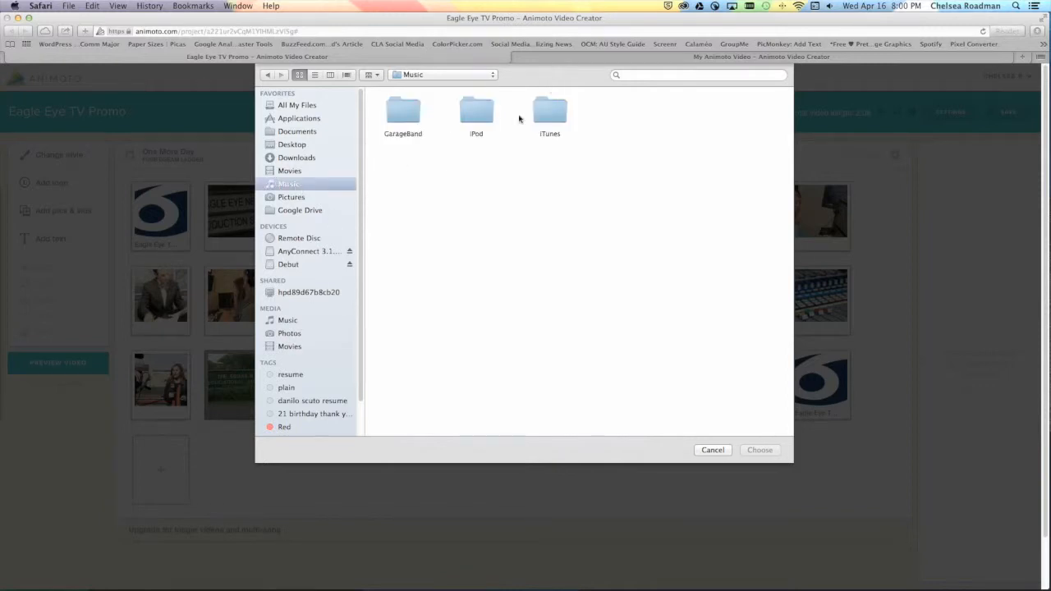
double_click(545, 114)
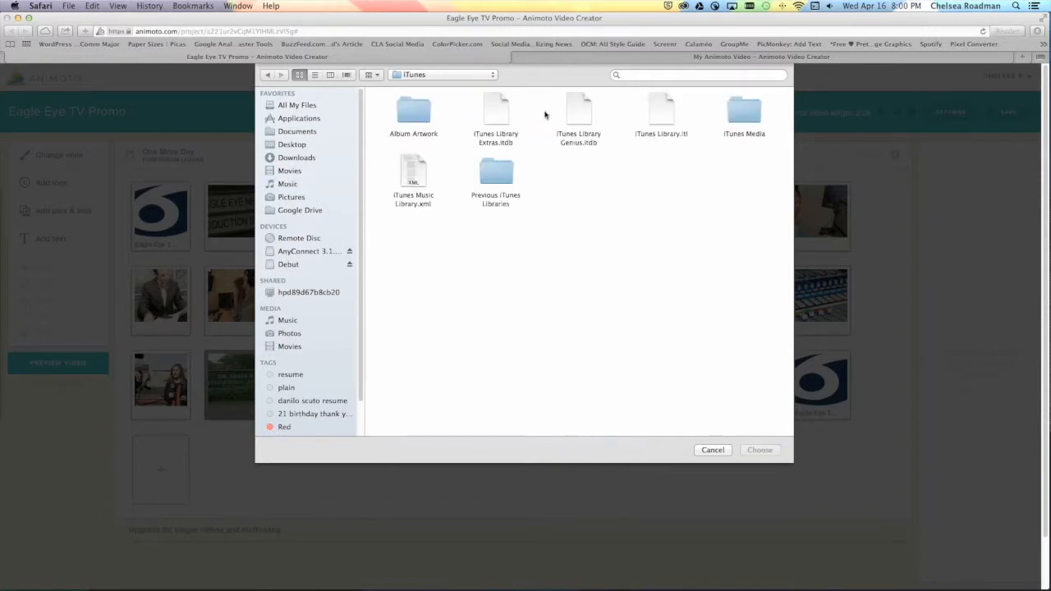
double_click(739, 111)
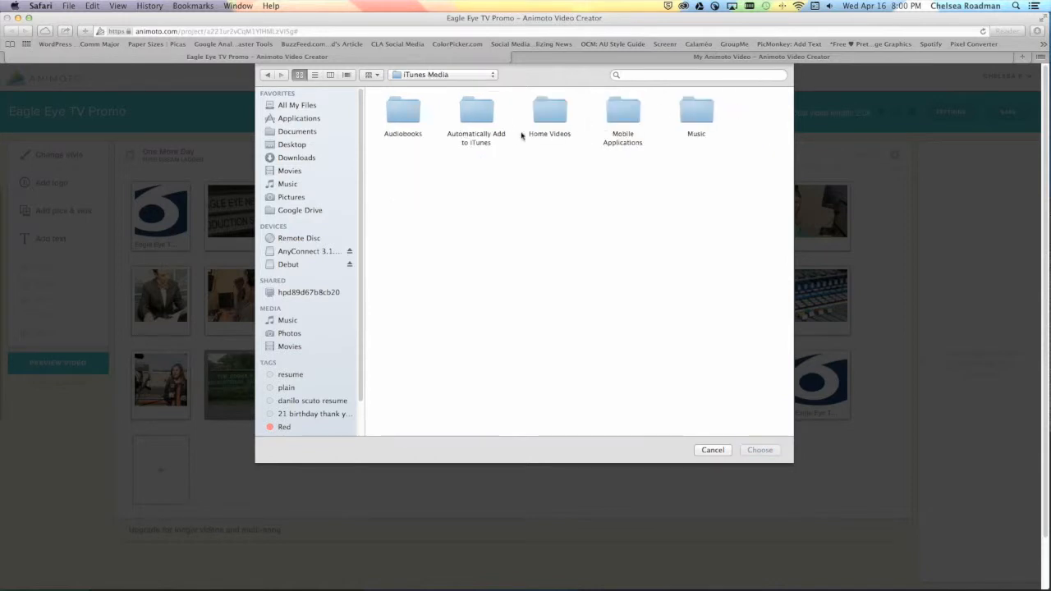
double_click(702, 104)
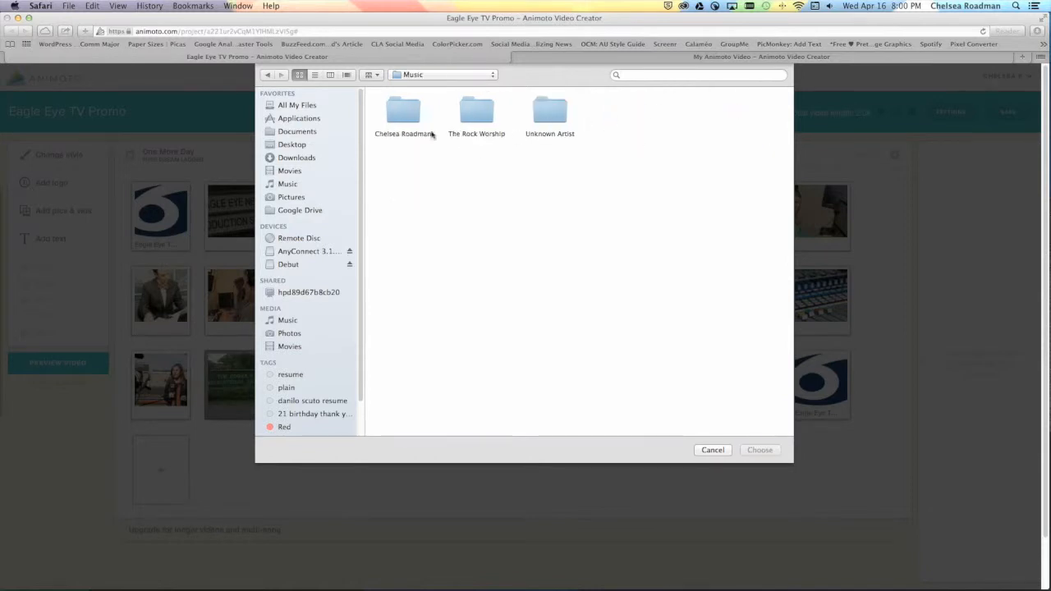
click(477, 114)
double_click(477, 114)
double_click(403, 112)
click(419, 115)
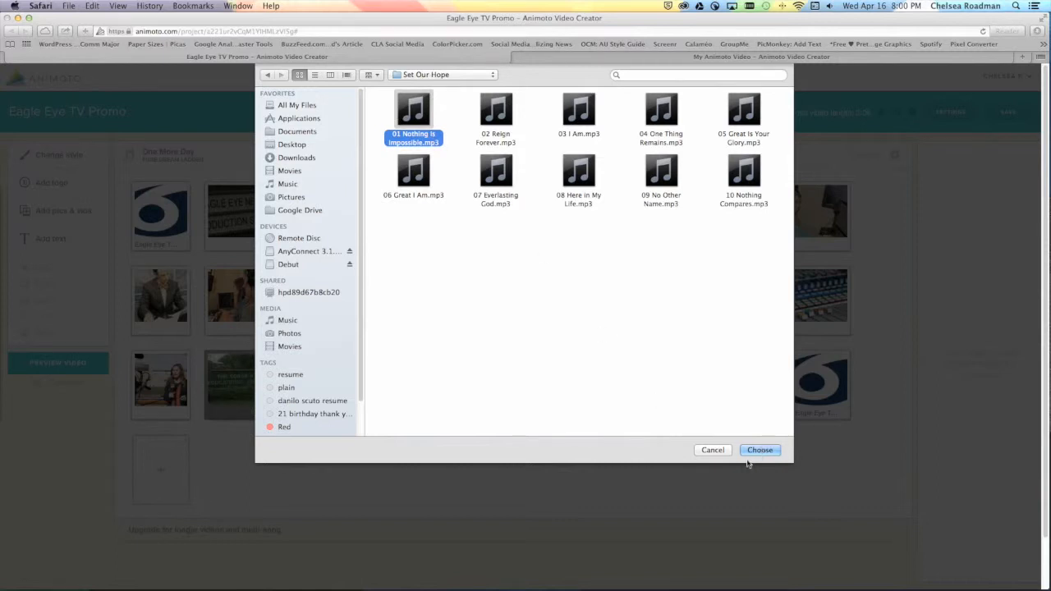
click(711, 451)
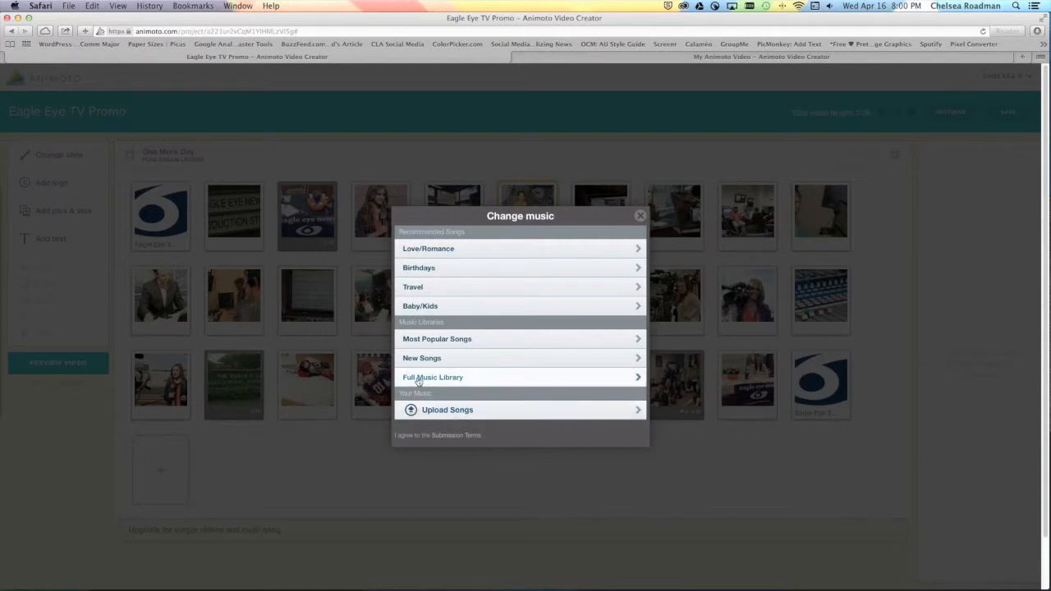
- Examine the Full Music Library's songs across the genres down to the Indie Rock tracks
click(480, 378)
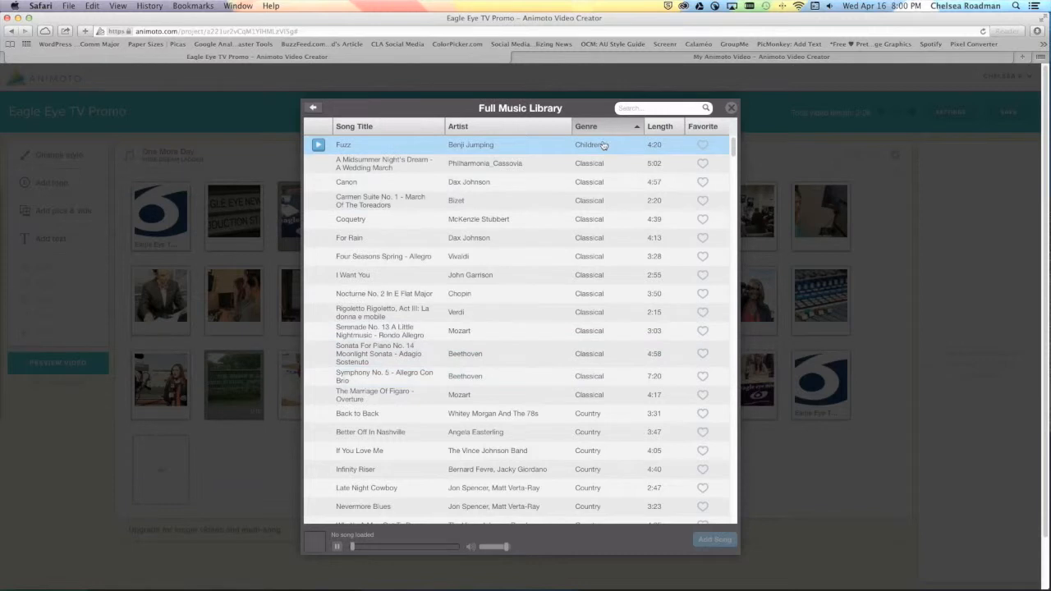
scroll(544, 203, down, 1)
scroll(544, 203, up, 1)
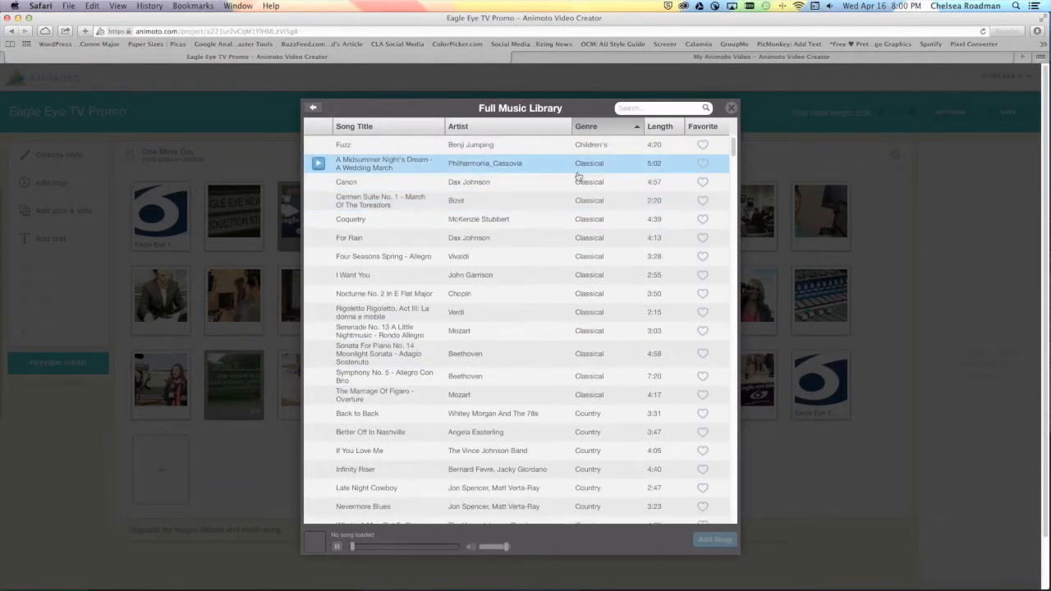
scroll(596, 316, down, 10)
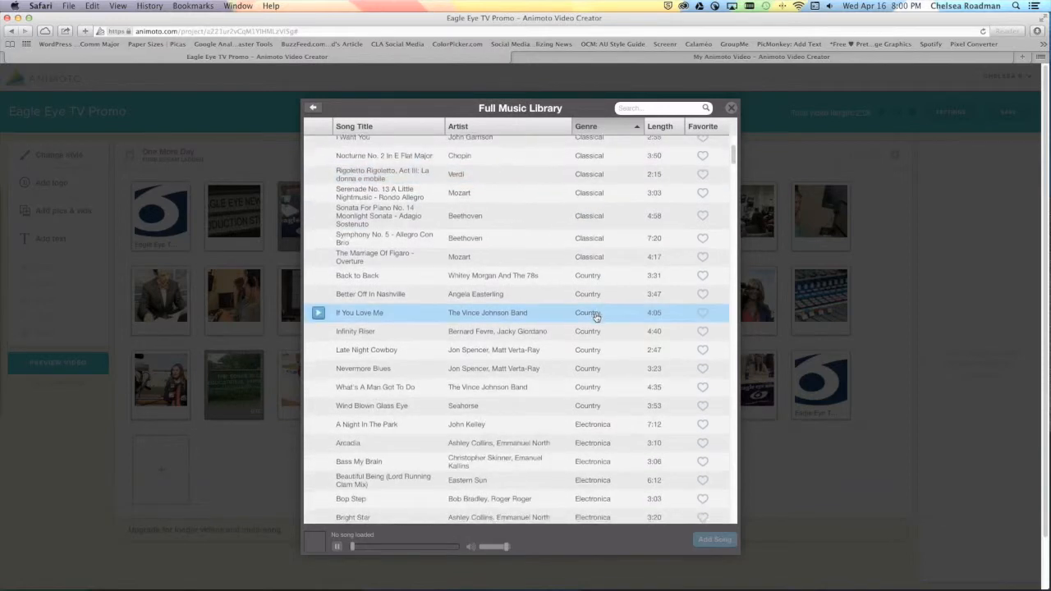
scroll(595, 318, down, 10)
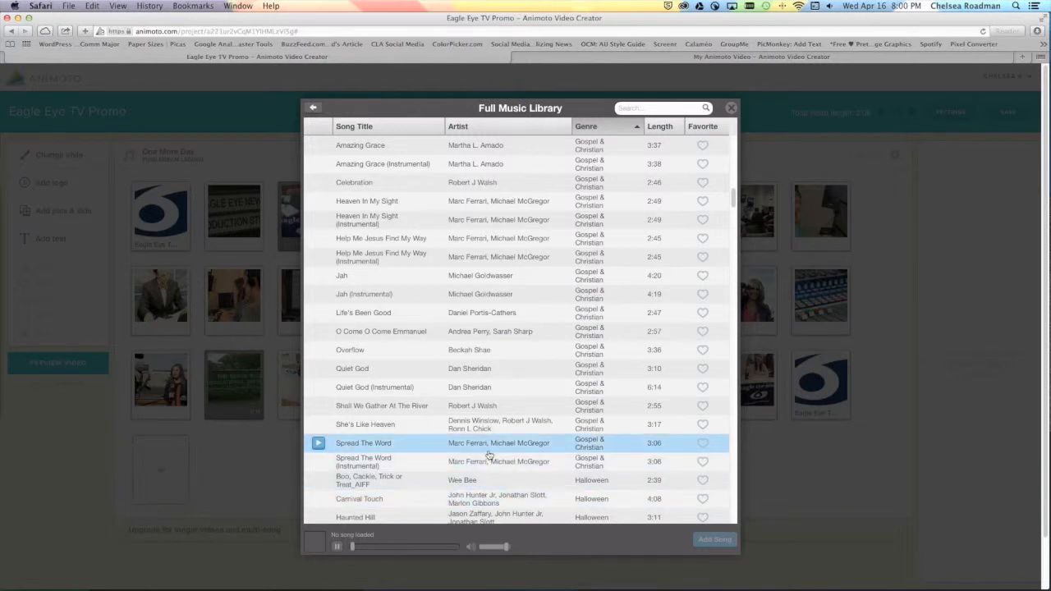
scroll(542, 371, down, 2)
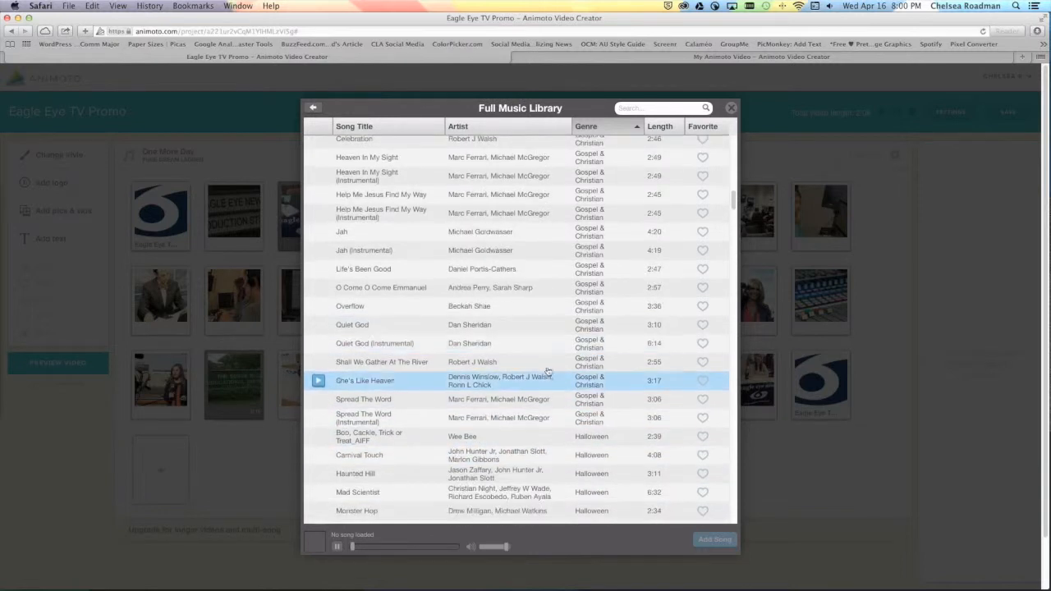
scroll(408, 355, down, 6)
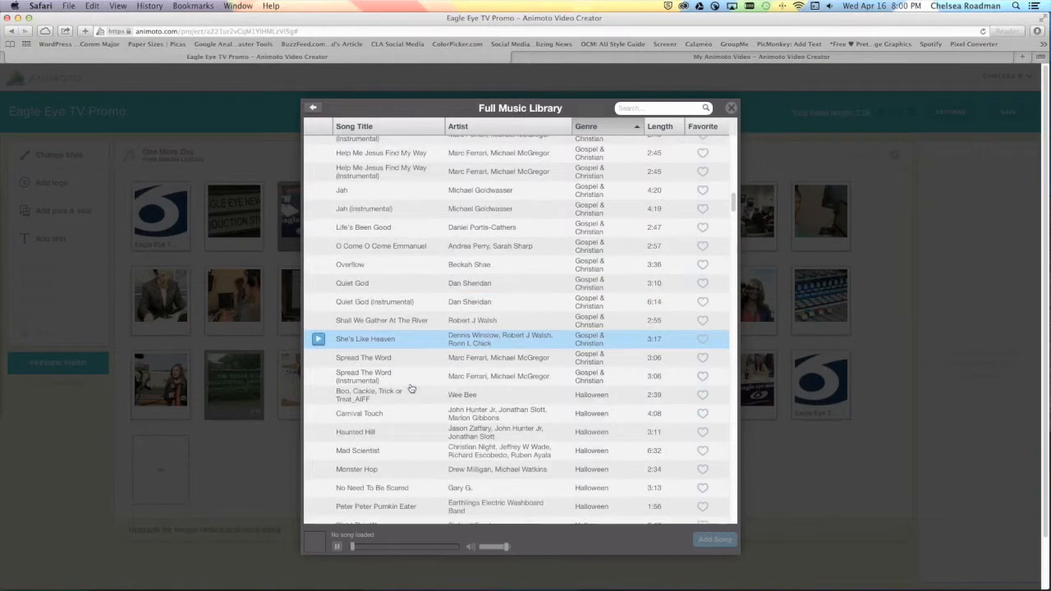
scroll(412, 387, down, 5)
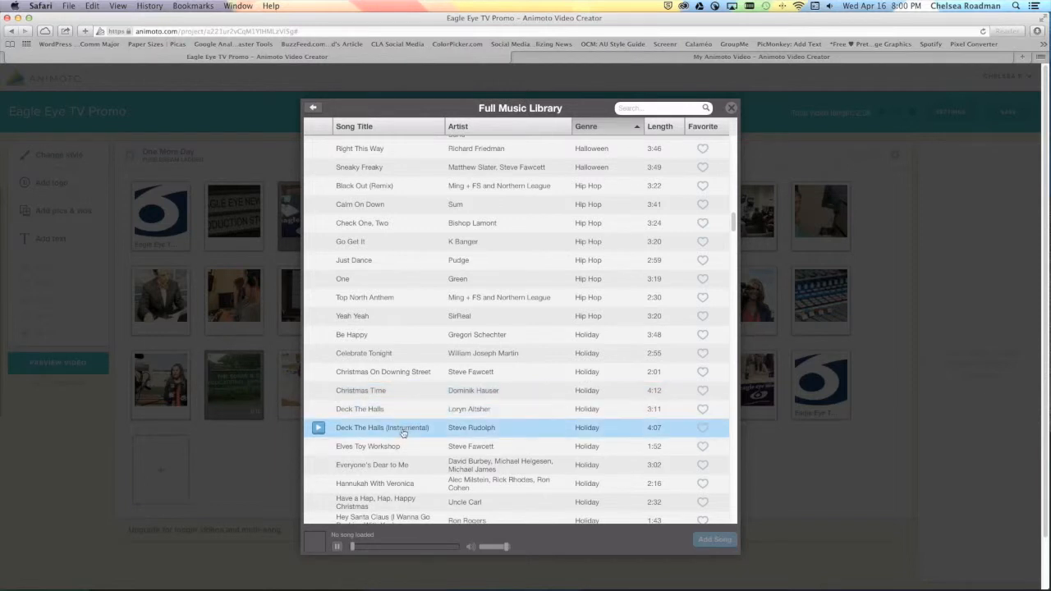
scroll(468, 432, down, 5)
scroll(467, 432, down, 15)
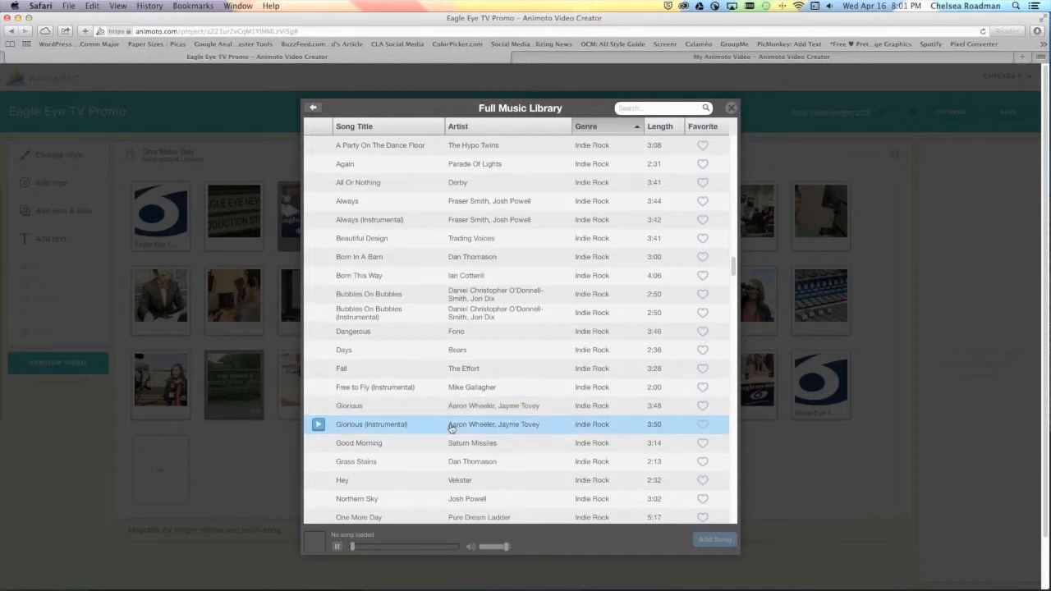
scroll(450, 428, down, 2)
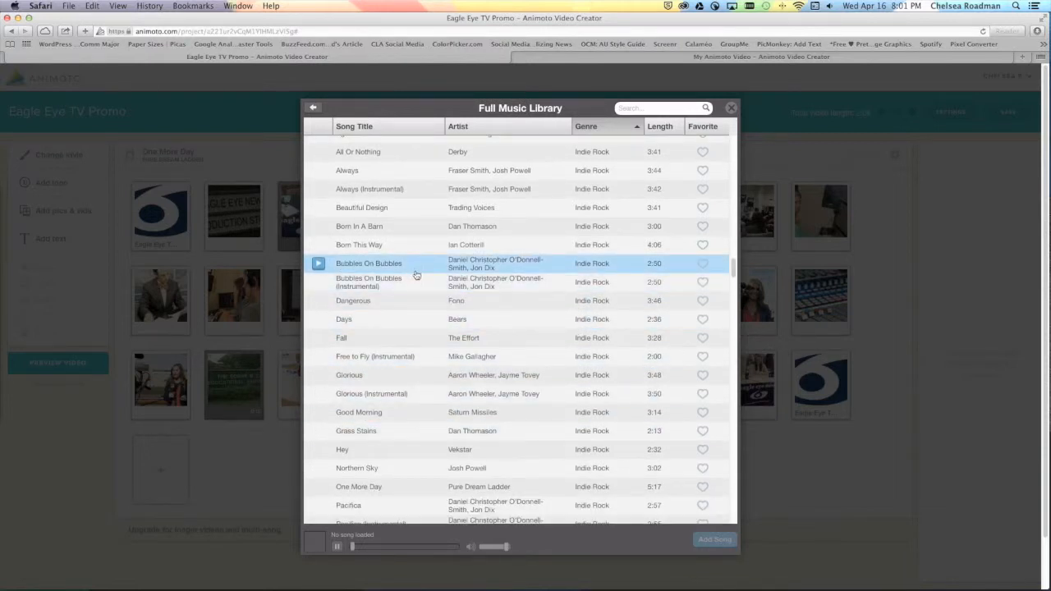
scroll(418, 340, down, 3)
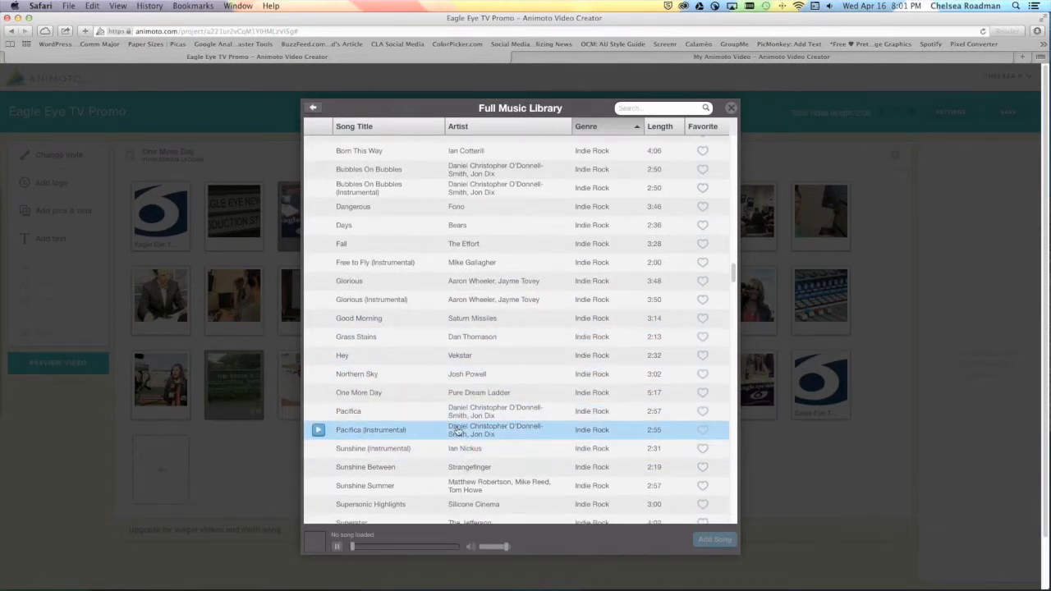
scroll(457, 432, down, 5)
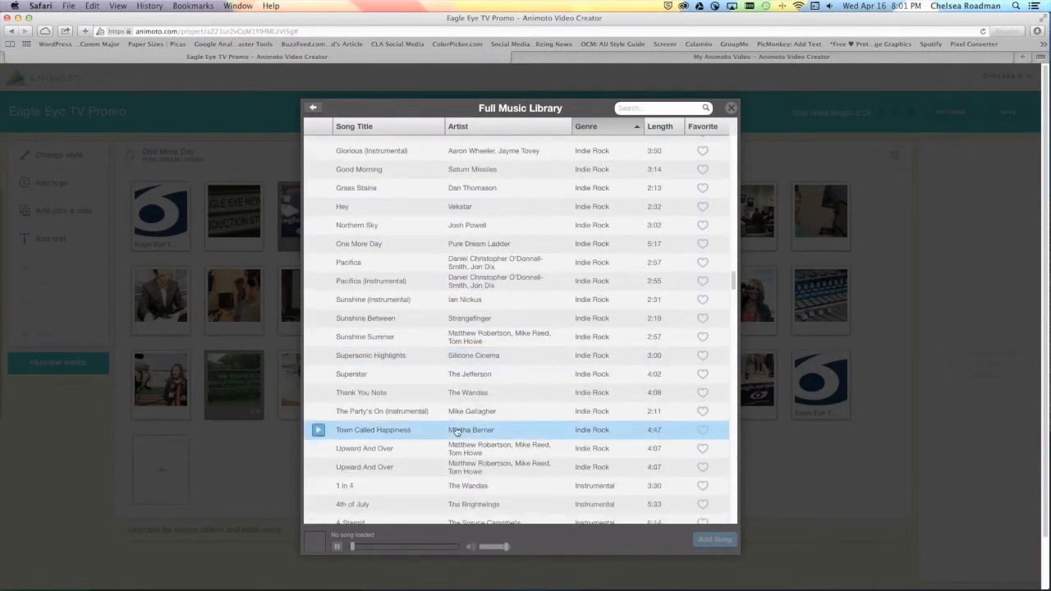
scroll(402, 382, up, 3)
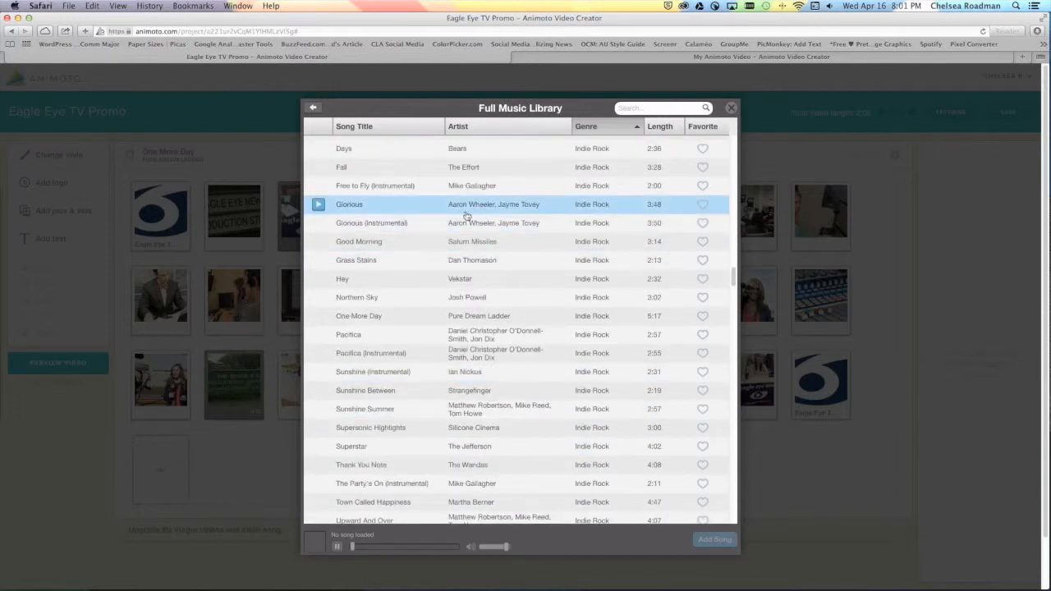
- Listen to Glorious and Glorious (Instrumental), and add the instrumental version as the video's song
click(412, 210)
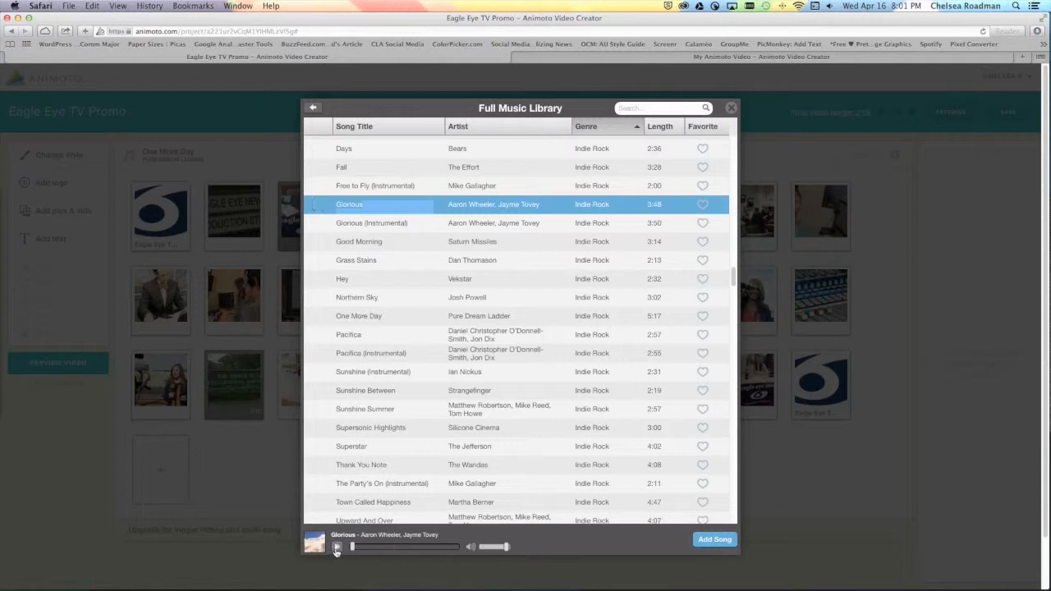
click(370, 223)
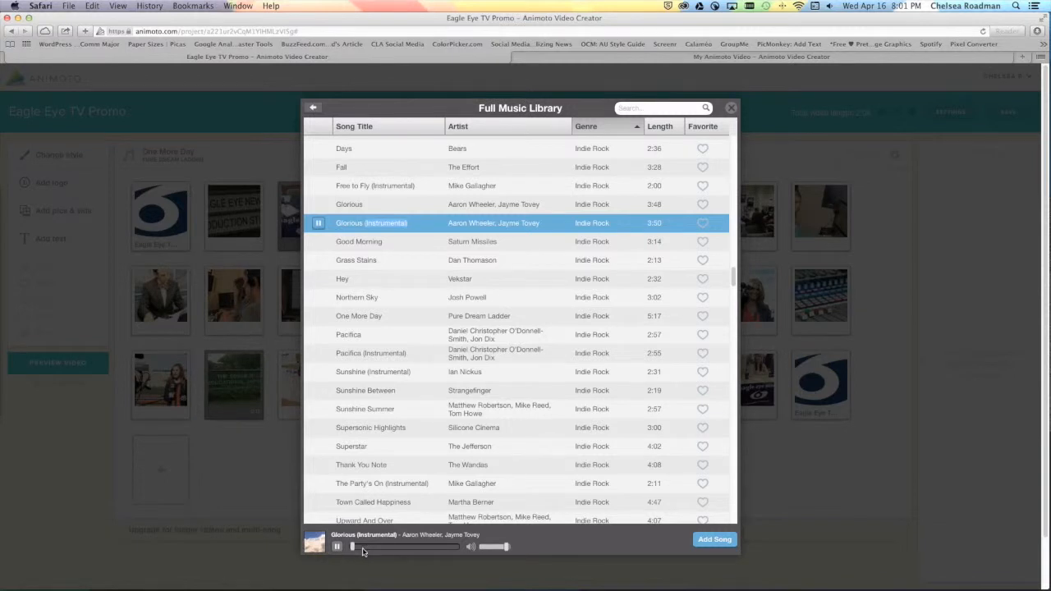
click(336, 547)
click(691, 538)
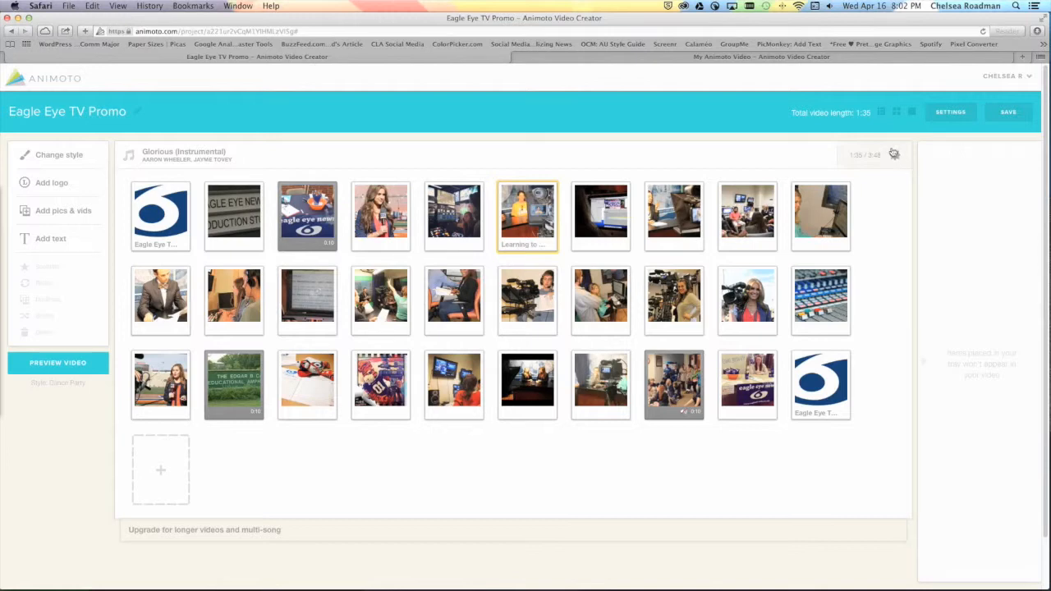
- Try the slowest and fastest image pacing for the song, and set the pacing to the middle
click(895, 159)
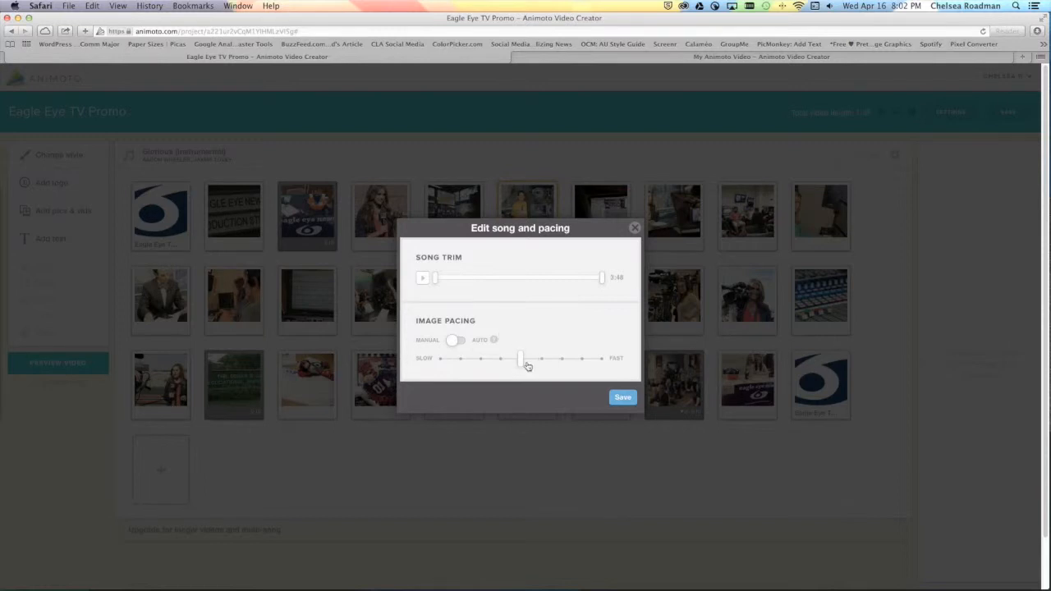
drag(519, 365, 436, 369)
drag(444, 361, 618, 370)
drag(600, 360, 521, 359)
- Trim the song's beginning and end, play back the trimmed section, and save the song settings
drag(435, 279, 486, 275)
drag(604, 284, 555, 271)
click(425, 279)
click(425, 280)
click(623, 398)
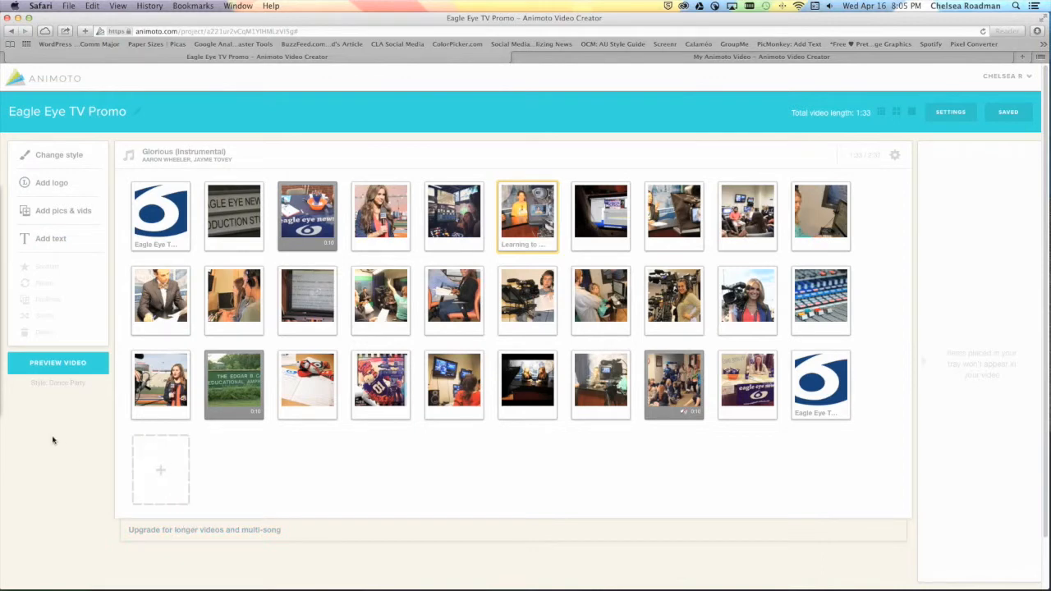
- Skip the preview to produce the Eagle Eye TV Promo video, and play the result full screen
click(57, 364)
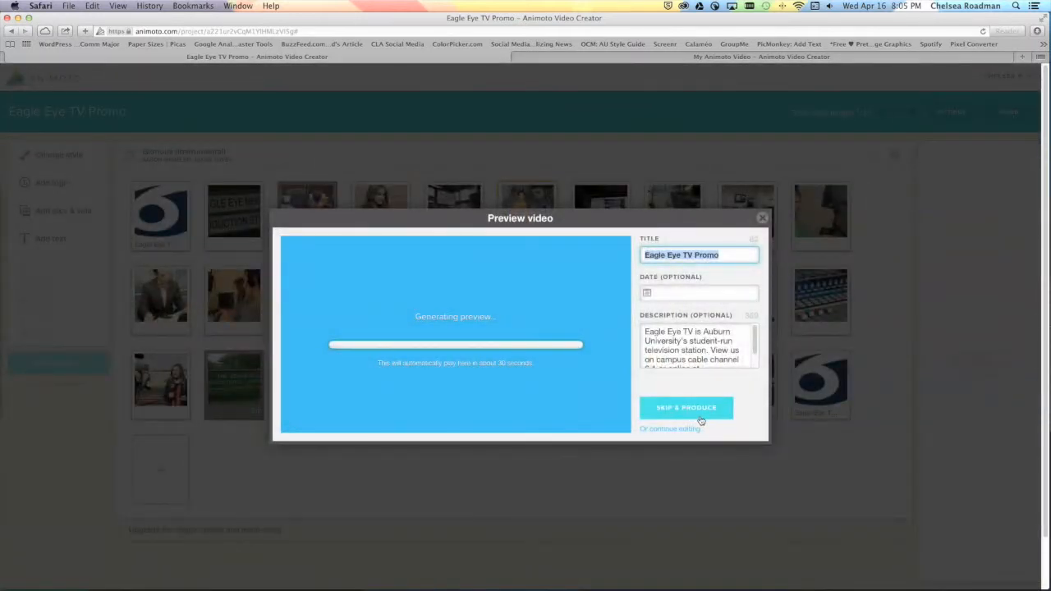
click(700, 418)
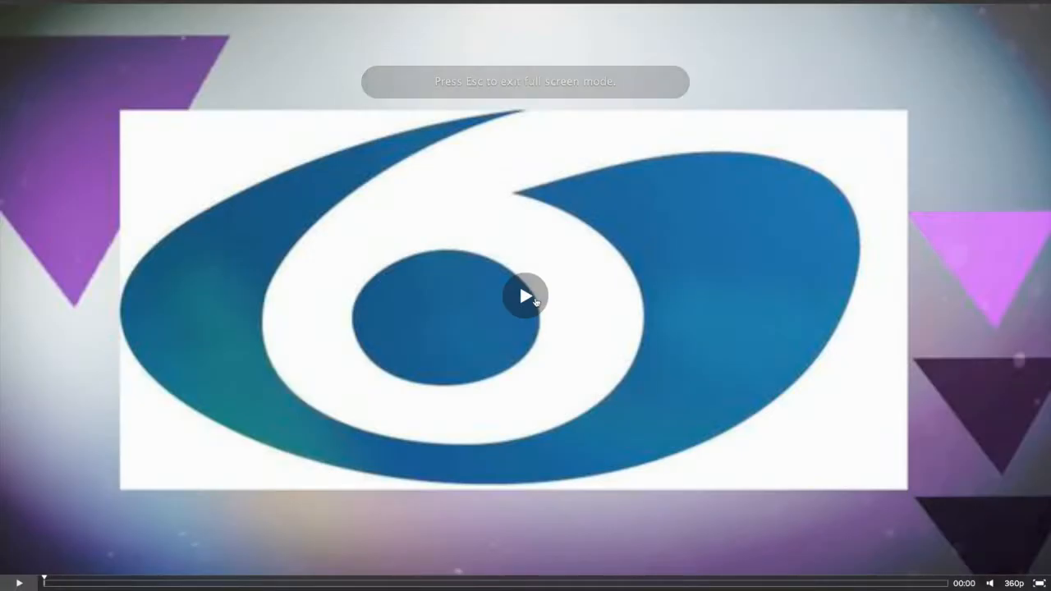
click(535, 302)
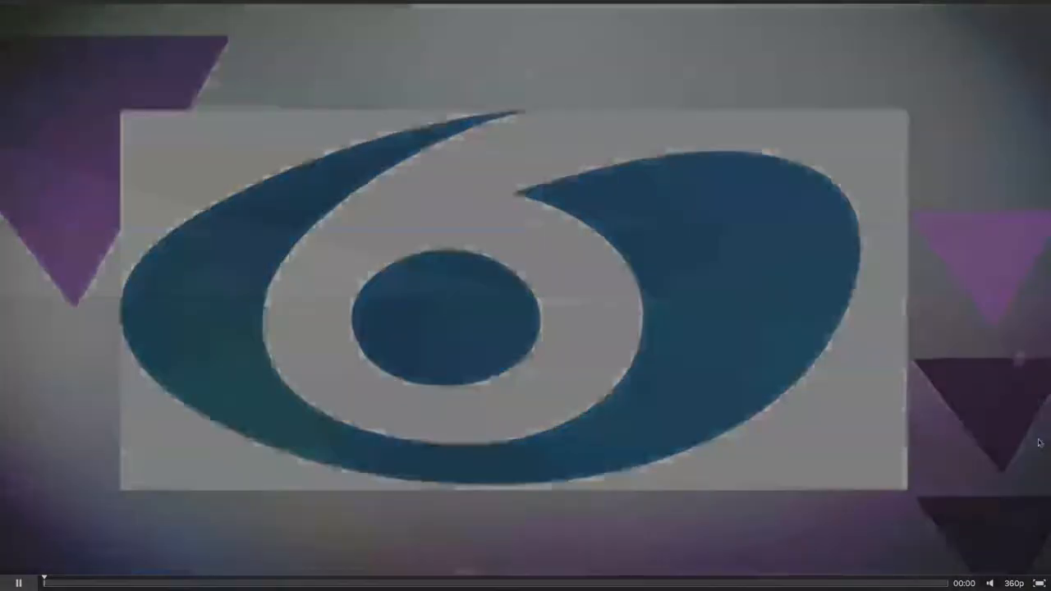